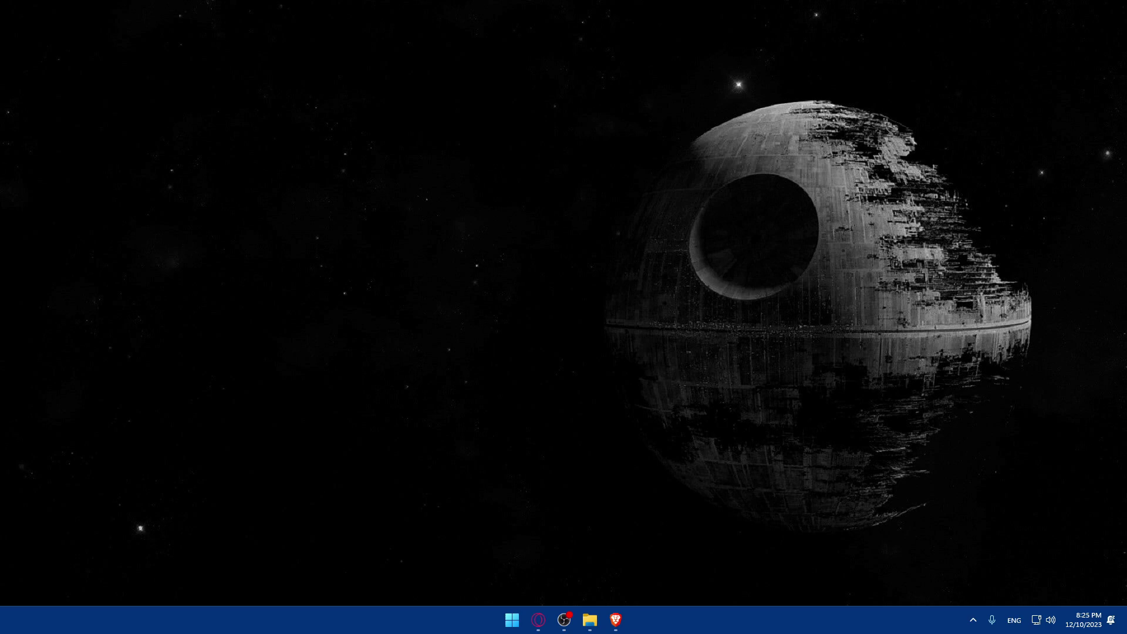
# Bring up Brave and load shipstation.com.
pyautogui.click(616, 619)
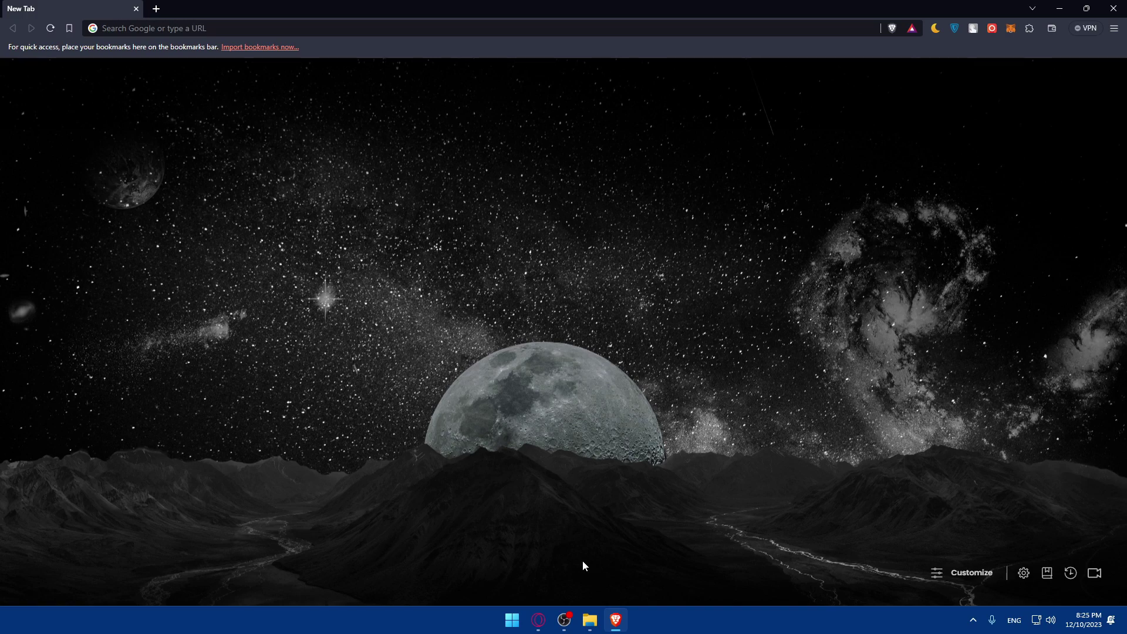
pyautogui.click(187, 28)
pyautogui.write('shipstation.')
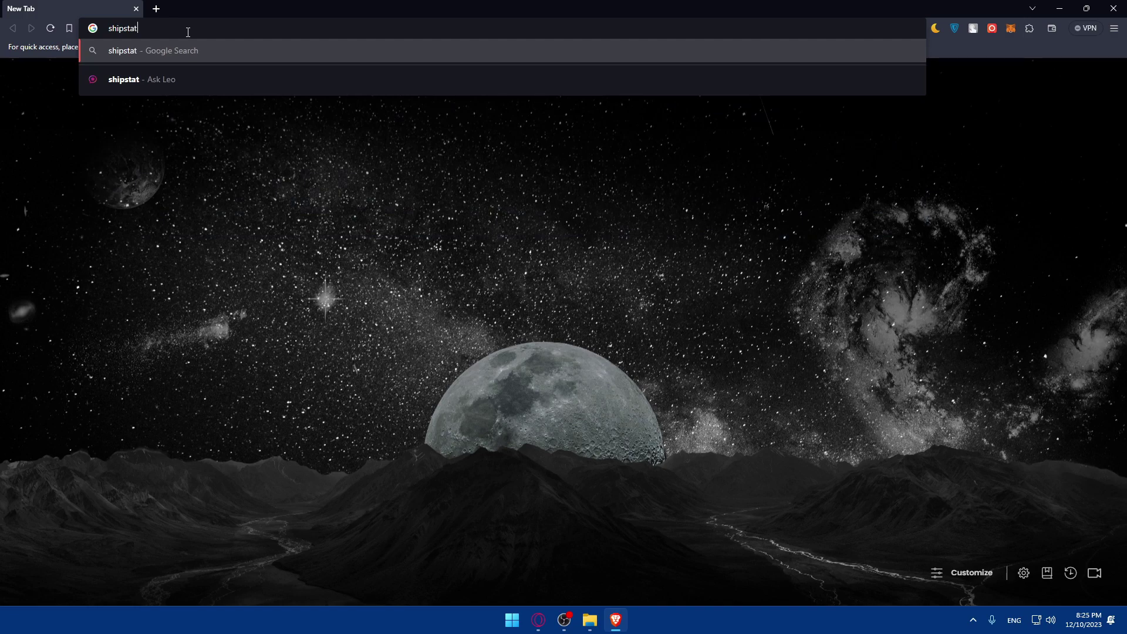
pyautogui.write('co')
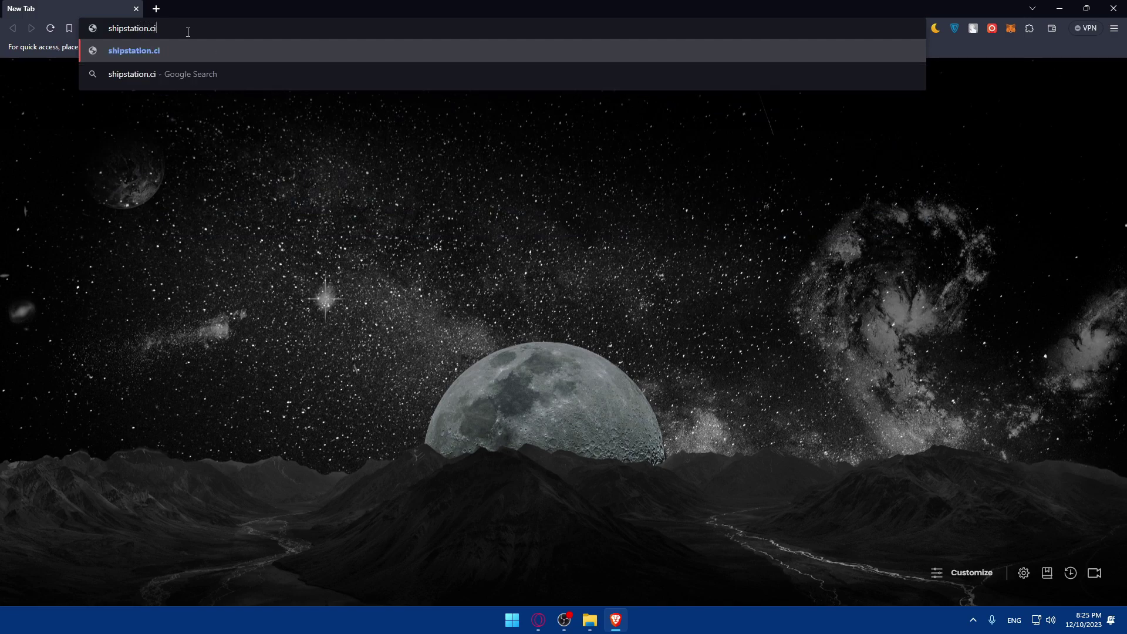
pyautogui.write('m')
pyautogui.press('Return')
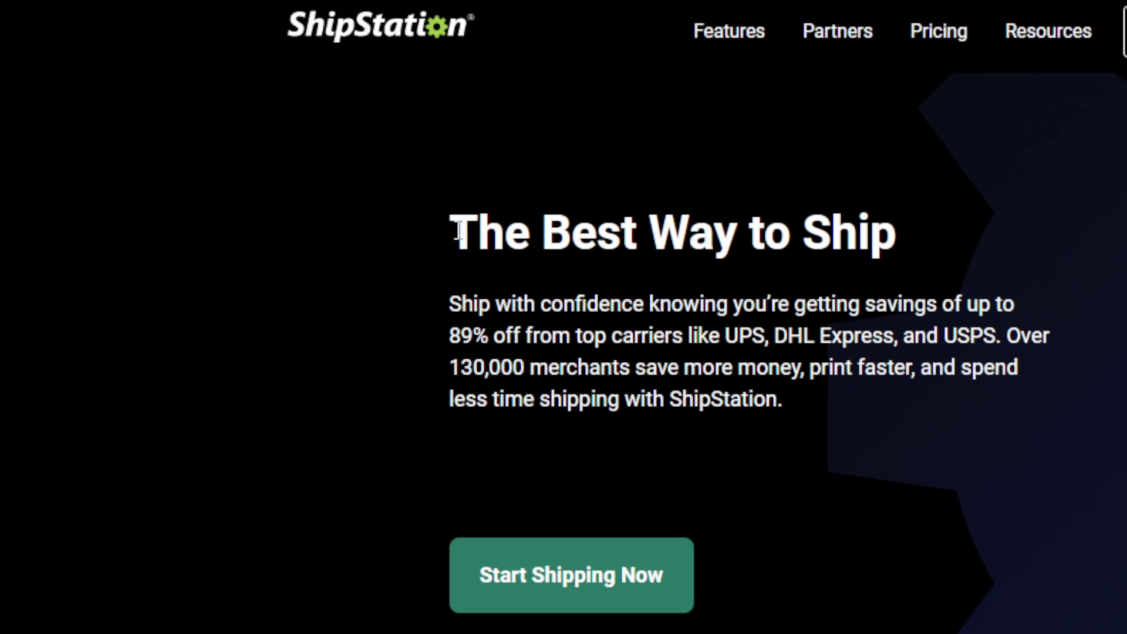
pyautogui.moveTo(163, 308); pyautogui.dragTo(602, 320)
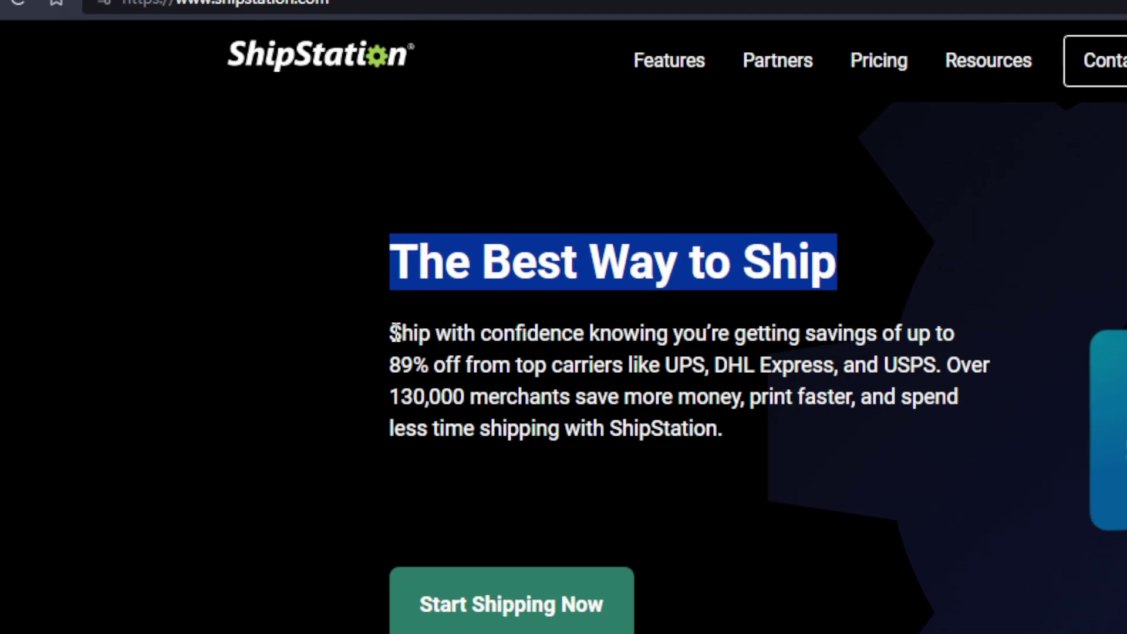
pyautogui.moveTo(163, 380); pyautogui.dragTo(500, 388)
pyautogui.moveTo(627, 323); pyautogui.dragTo(324, 345)
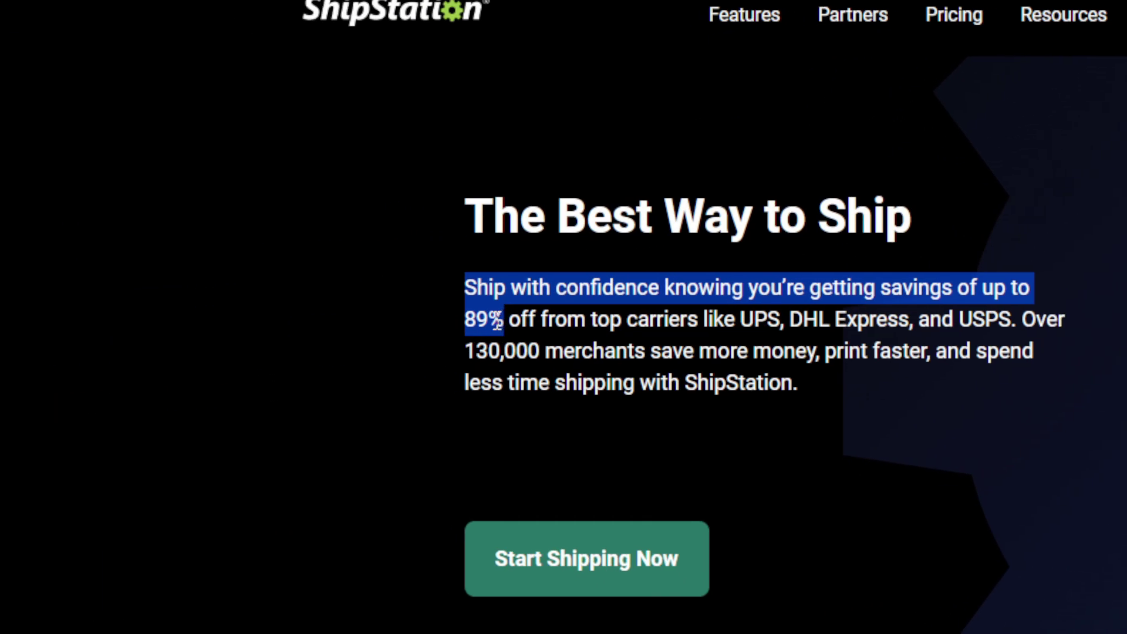
pyautogui.moveTo(451, 323); pyautogui.dragTo(486, 324)
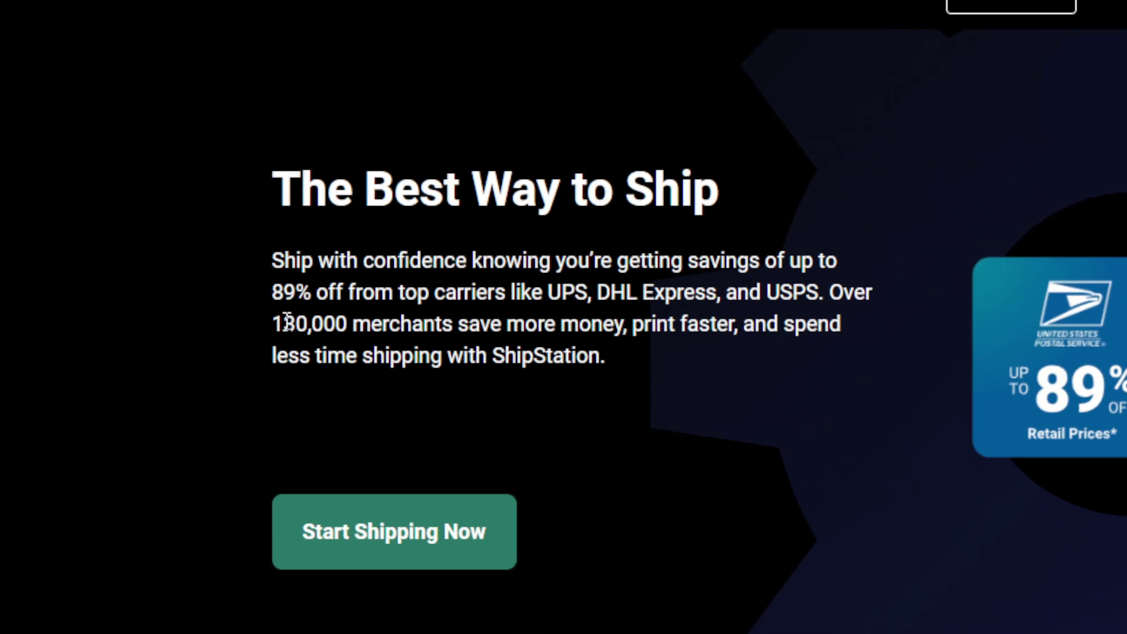
pyautogui.moveTo(433, 322); pyautogui.dragTo(470, 322)
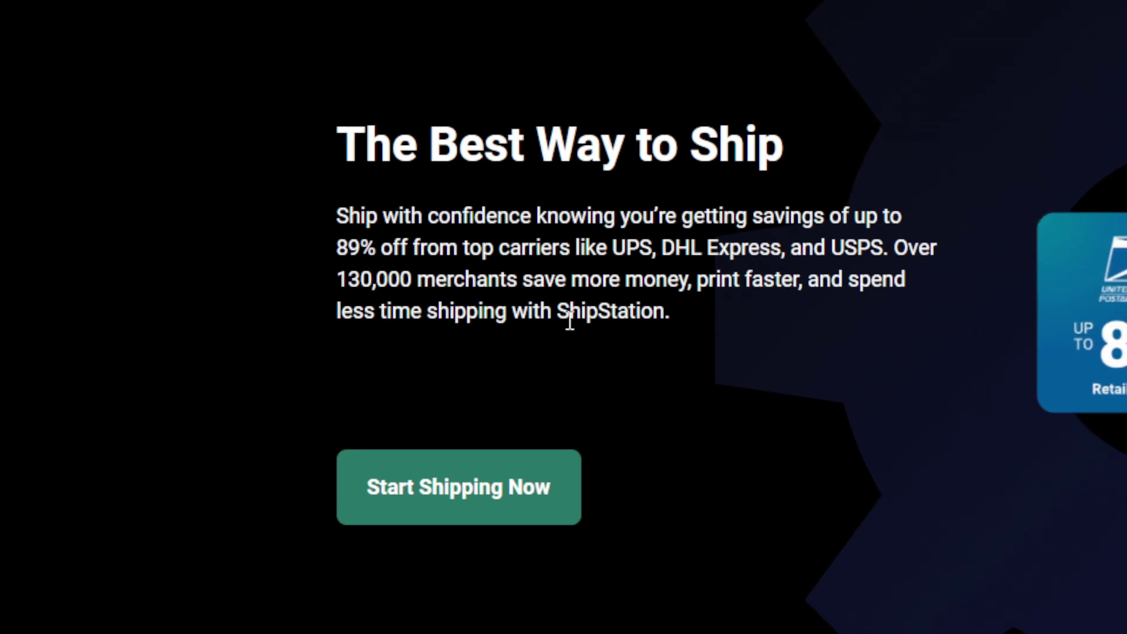
pyautogui.scroll(-8, 692, 255)
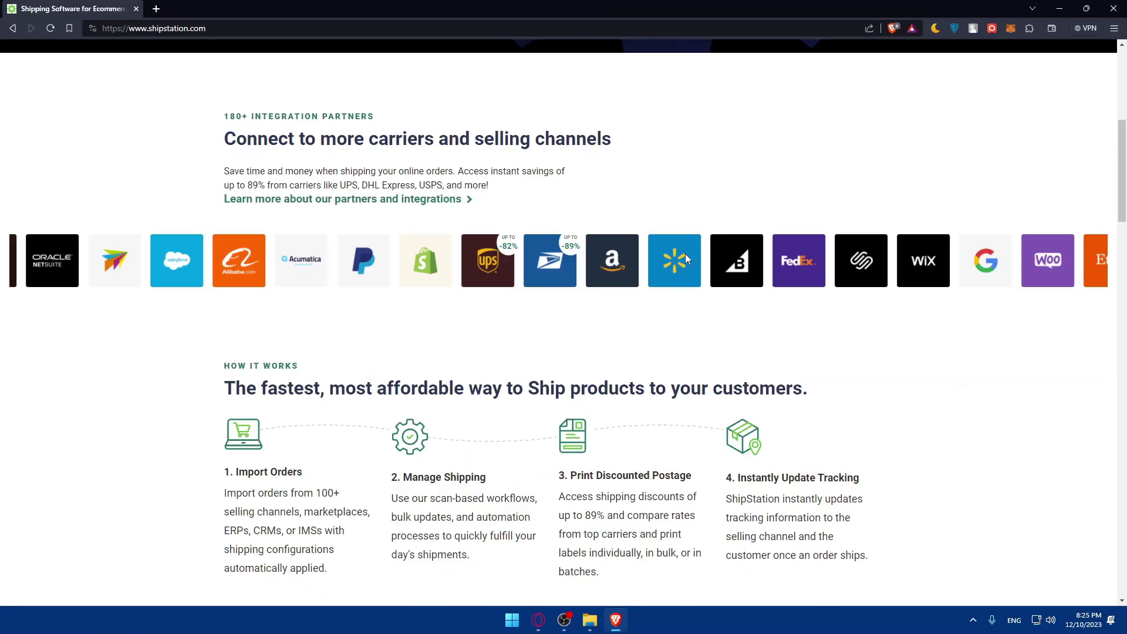
pyautogui.scroll(4, 622, 241)
pyautogui.scroll(-2, 580, 232)
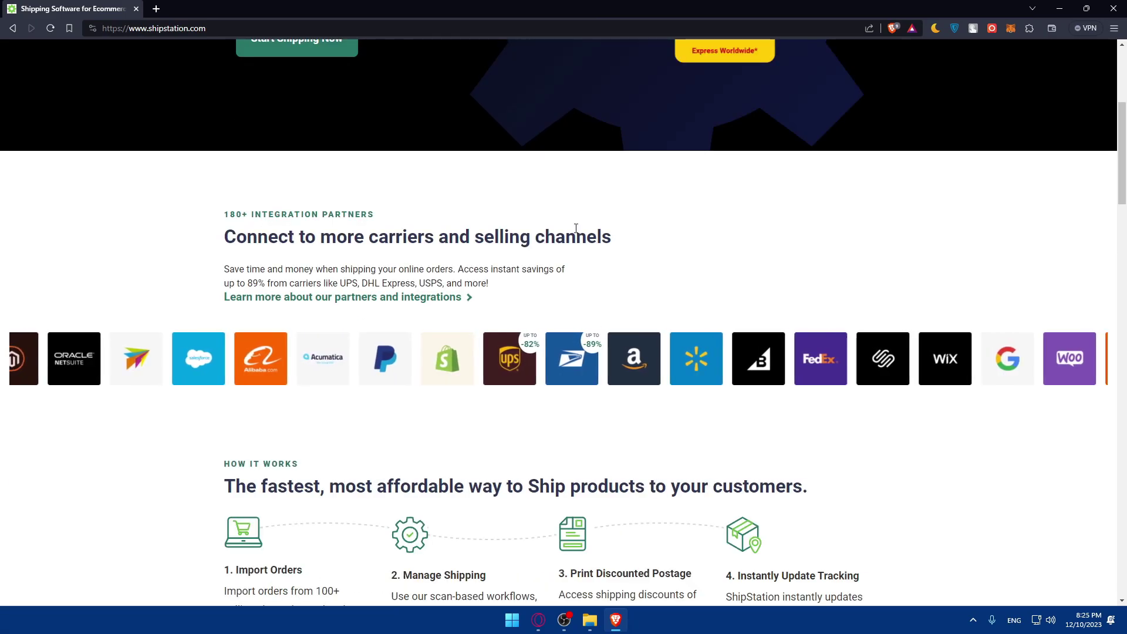
pyautogui.scroll(2, 576, 228)
pyautogui.scroll(-8, 470, 240)
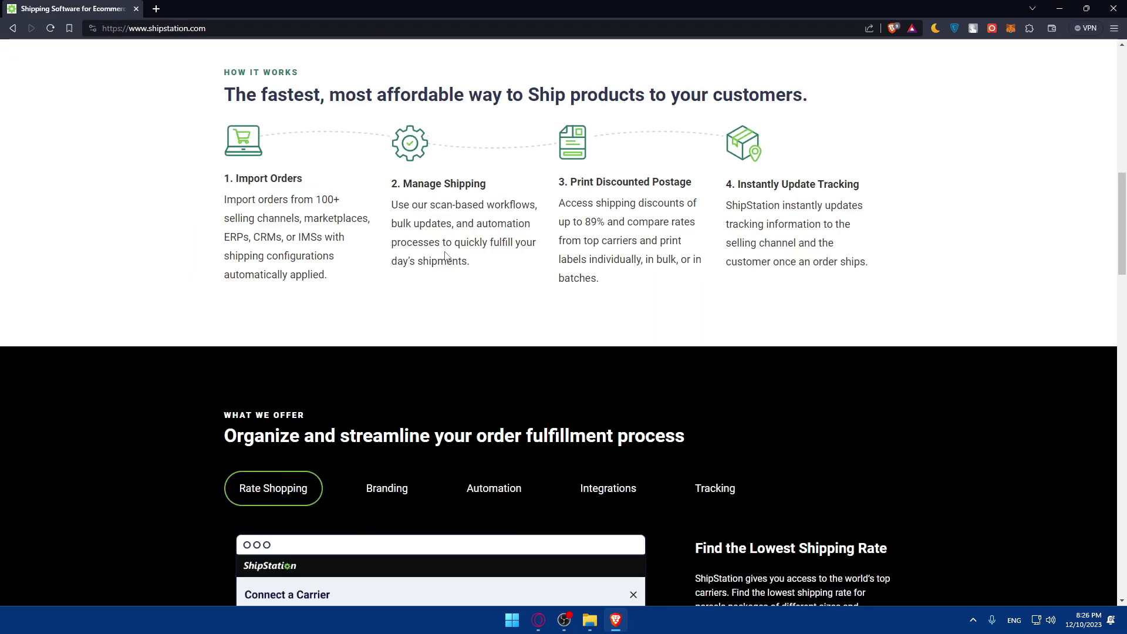
pyautogui.scroll(4, 458, 235)
pyautogui.scroll(-4, 446, 222)
pyautogui.scroll(-6, 425, 206)
pyautogui.scroll(-10, 426, 205)
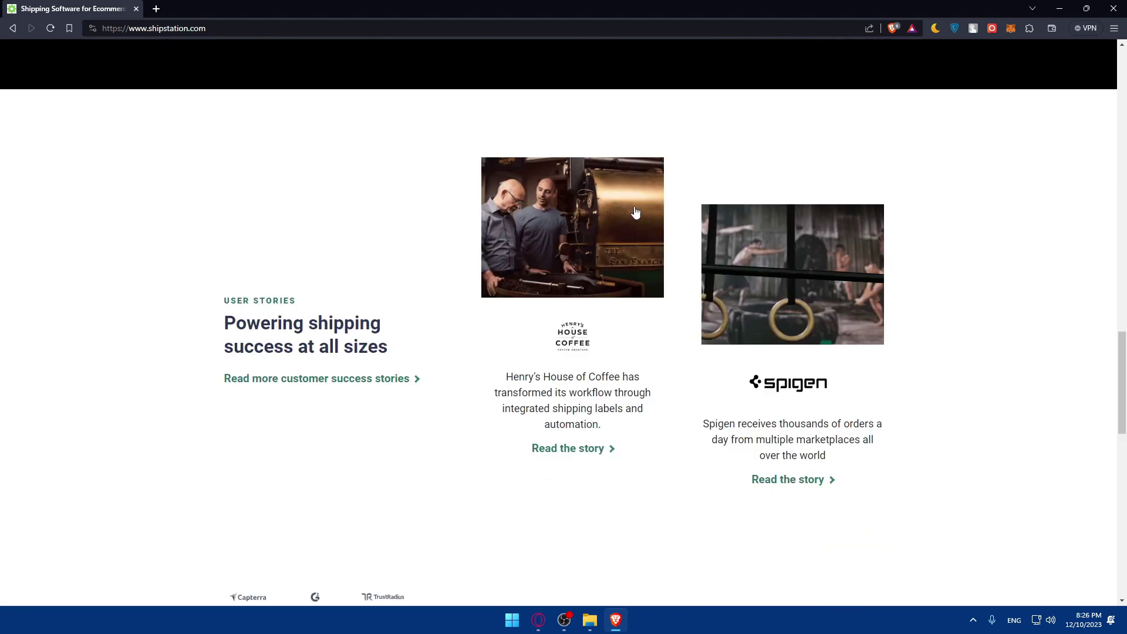
pyautogui.scroll(-3, 427, 204)
pyautogui.scroll(-5, 430, 202)
pyautogui.scroll(-5, 432, 199)
pyautogui.scroll(10, 498, 234)
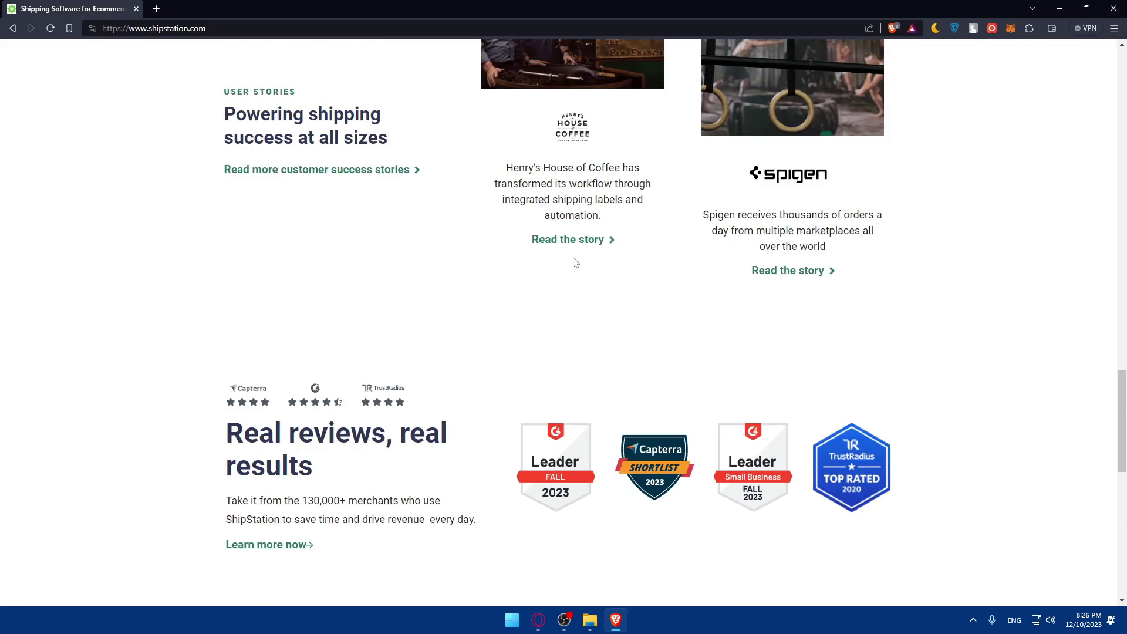
pyautogui.scroll(6, 574, 262)
pyautogui.scroll(6, 557, 264)
pyautogui.scroll(2, 548, 269)
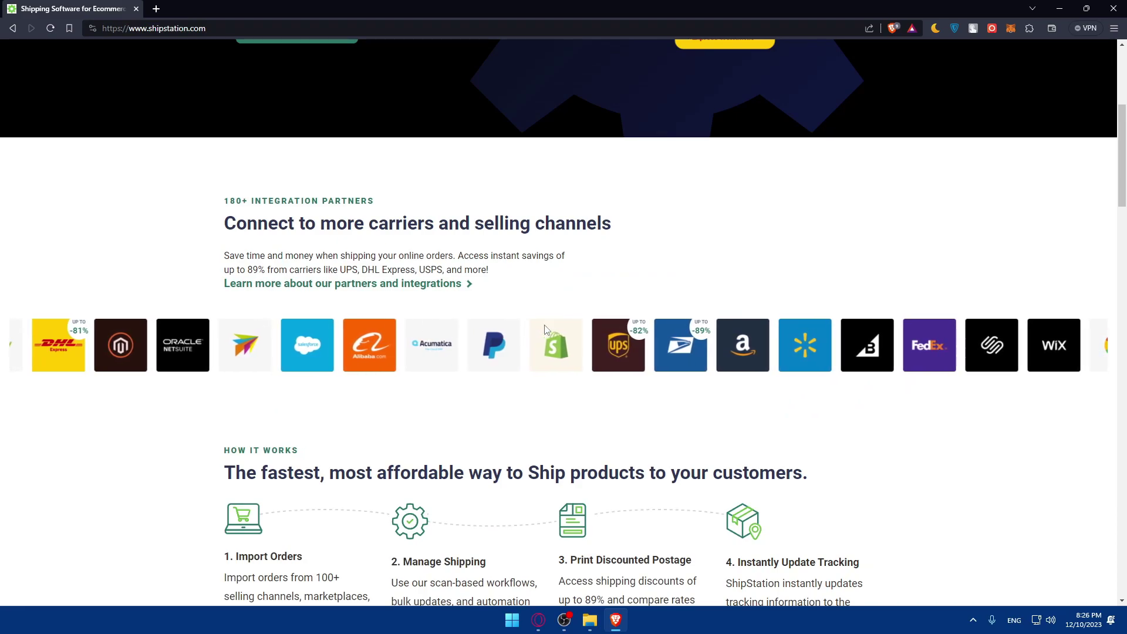
pyautogui.scroll(-3, 354, 345)
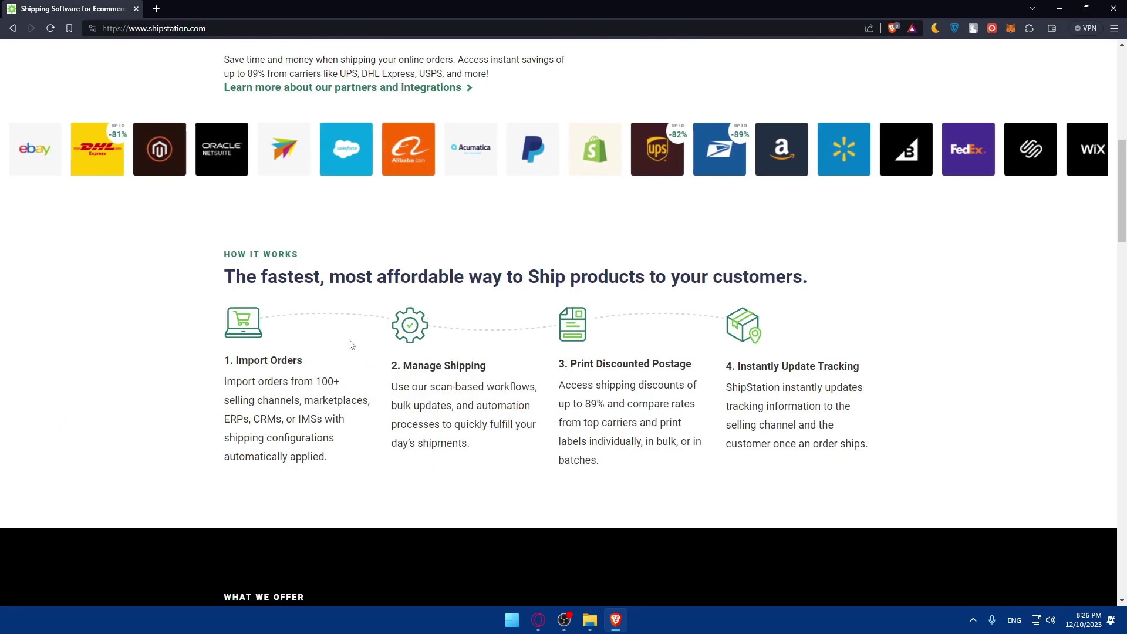
pyautogui.scroll(-5, 354, 346)
pyautogui.scroll(2, 349, 339)
pyautogui.scroll(-2, 348, 339)
pyautogui.scroll(3, 348, 339)
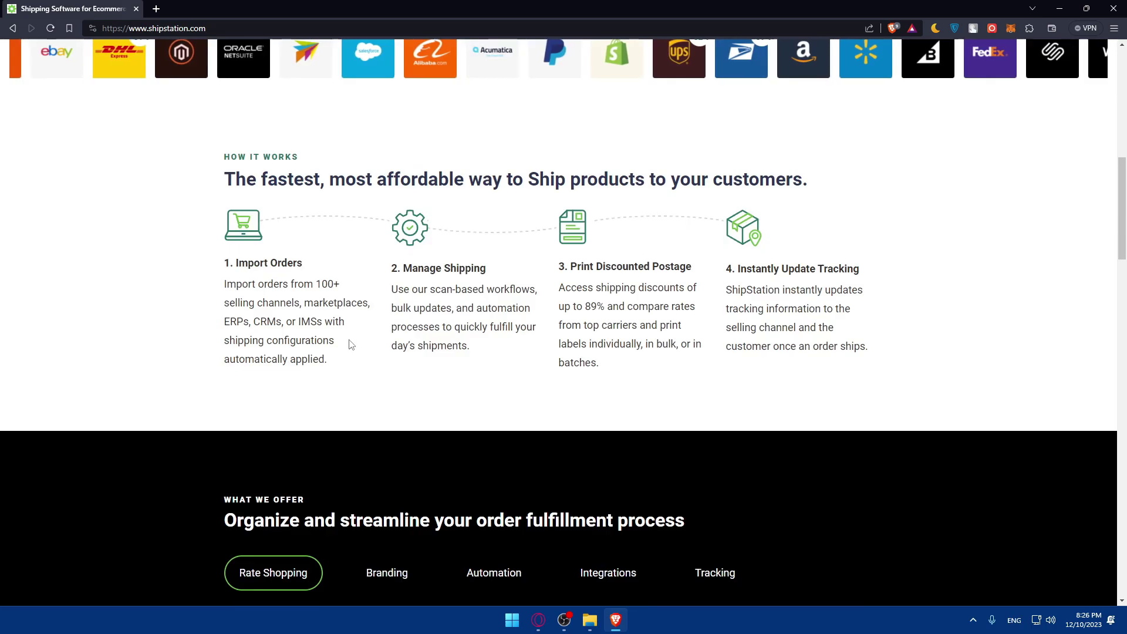
pyautogui.scroll(3, 349, 339)
pyautogui.scroll(2, 348, 340)
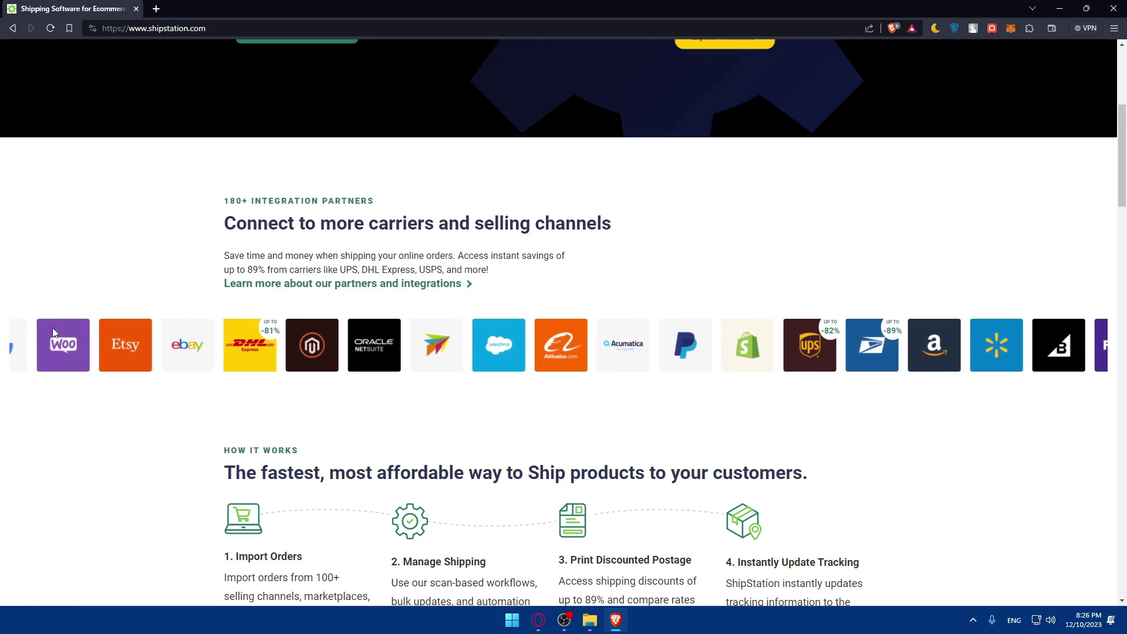
pyautogui.scroll(-2, 448, 404)
pyautogui.scroll(-2, 448, 404)
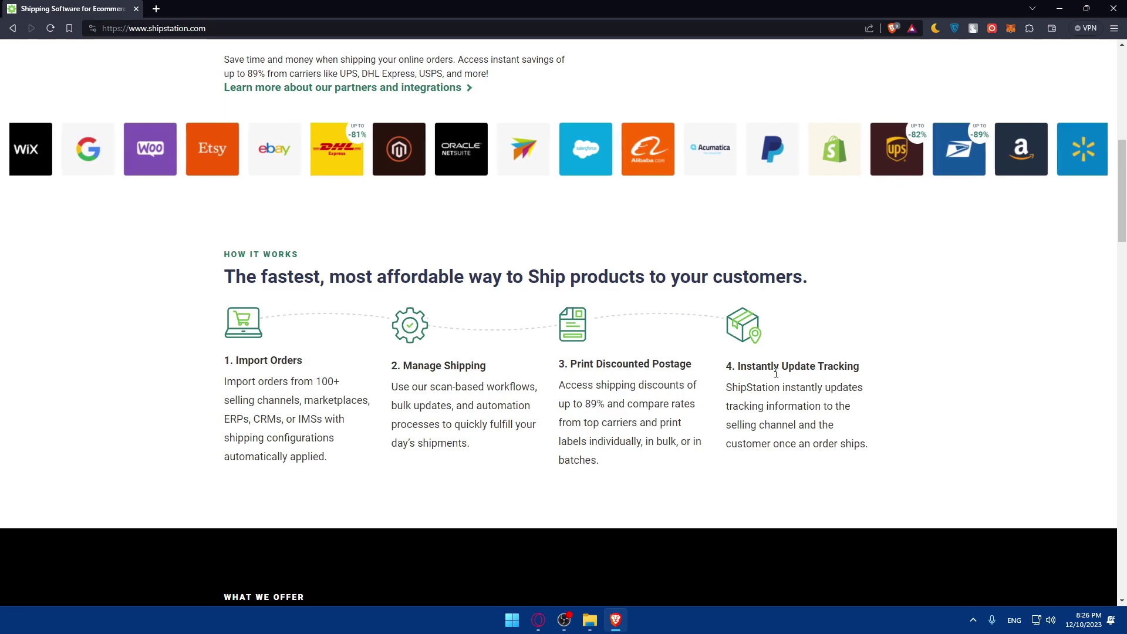
pyautogui.scroll(10, 529, 356)
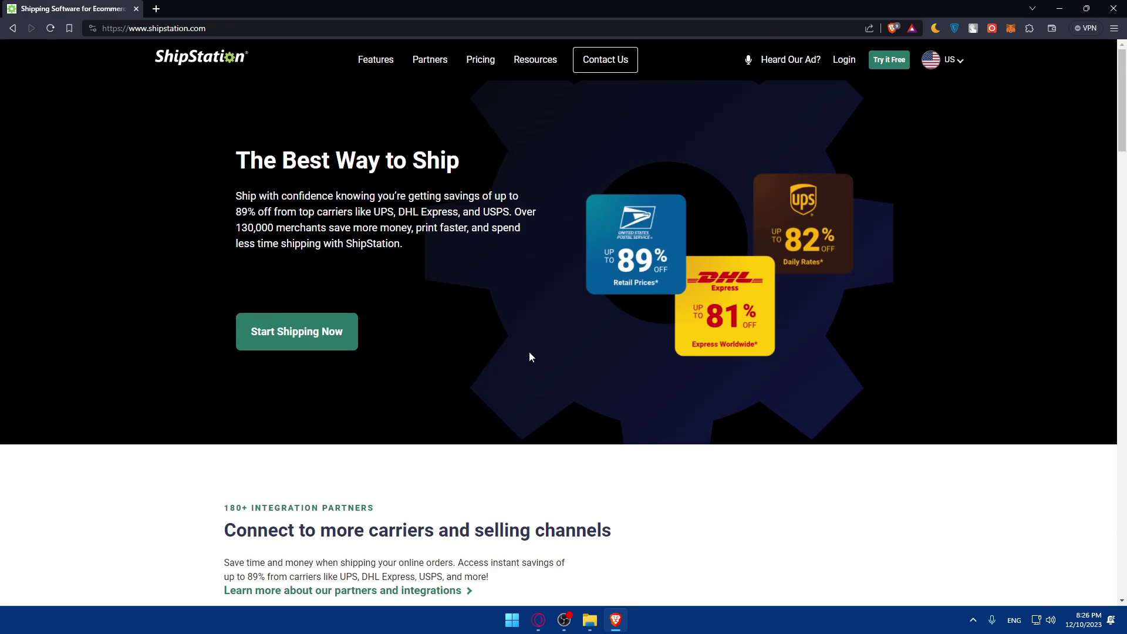
# Start a new ShipStation account and autofill the first name, last name and email.
pyautogui.click(291, 346)
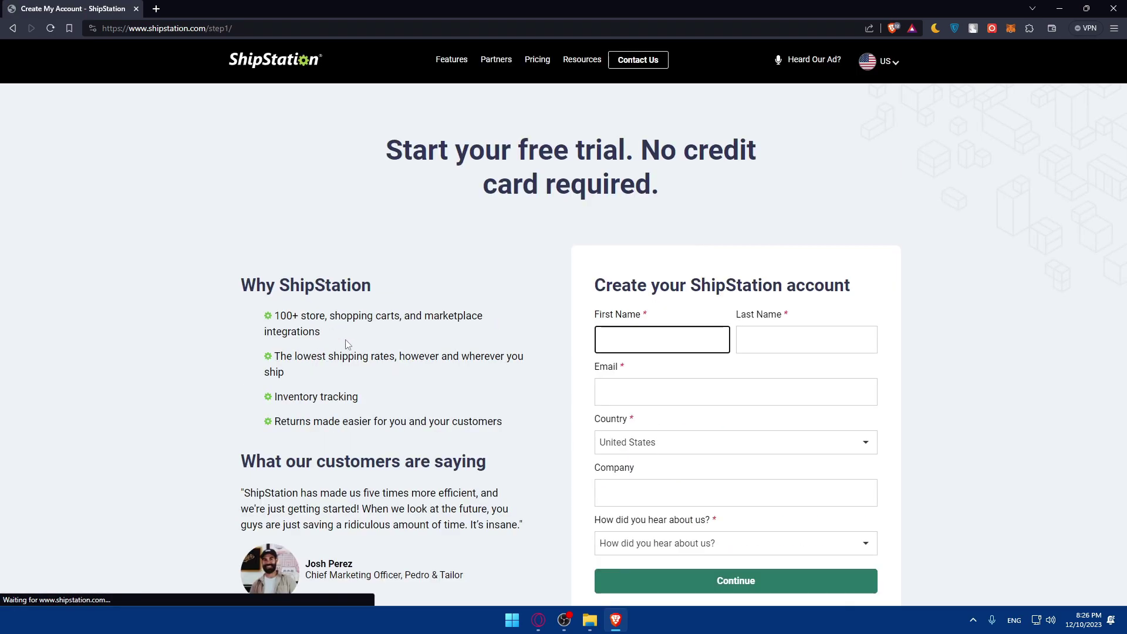
pyautogui.scroll(-2, 610, 305)
pyautogui.click(632, 246)
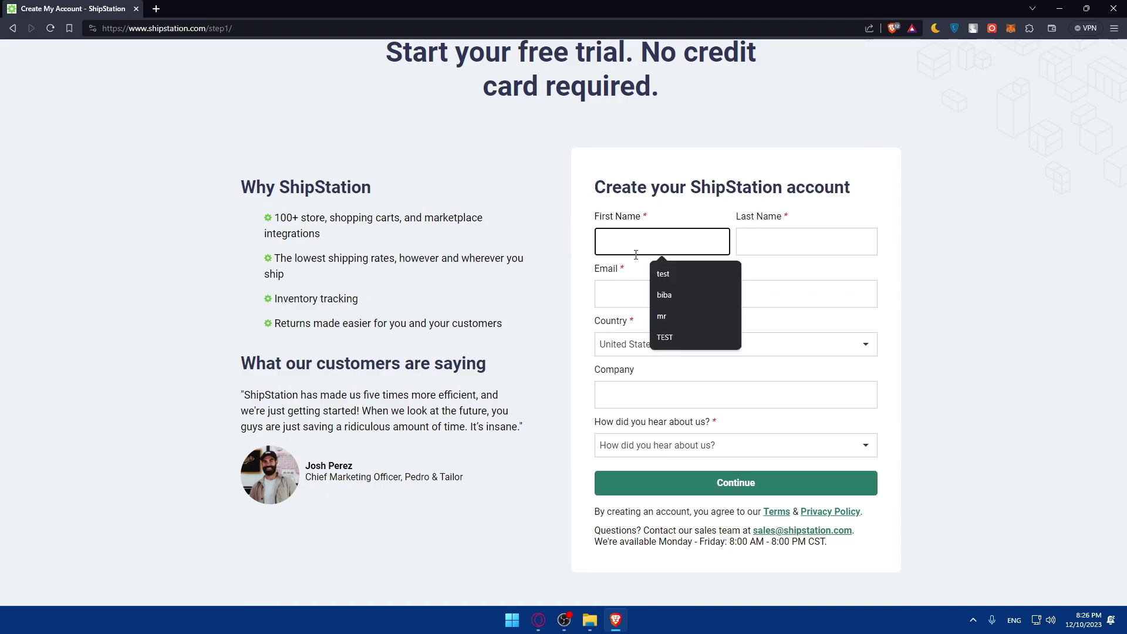
pyautogui.click(669, 267)
pyautogui.click(806, 242)
pyautogui.click(810, 268)
pyautogui.click(704, 305)
pyautogui.click(704, 326)
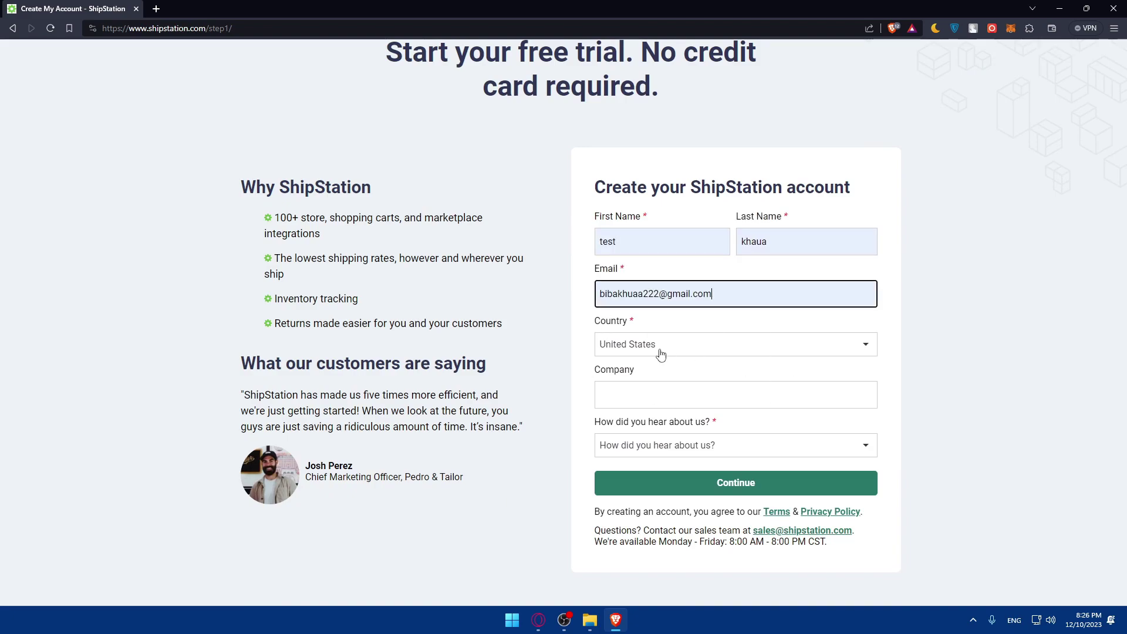
# Keep United States, autofill the company, choose referral source Other, and continue.
pyautogui.click(660, 355)
pyautogui.click(655, 374)
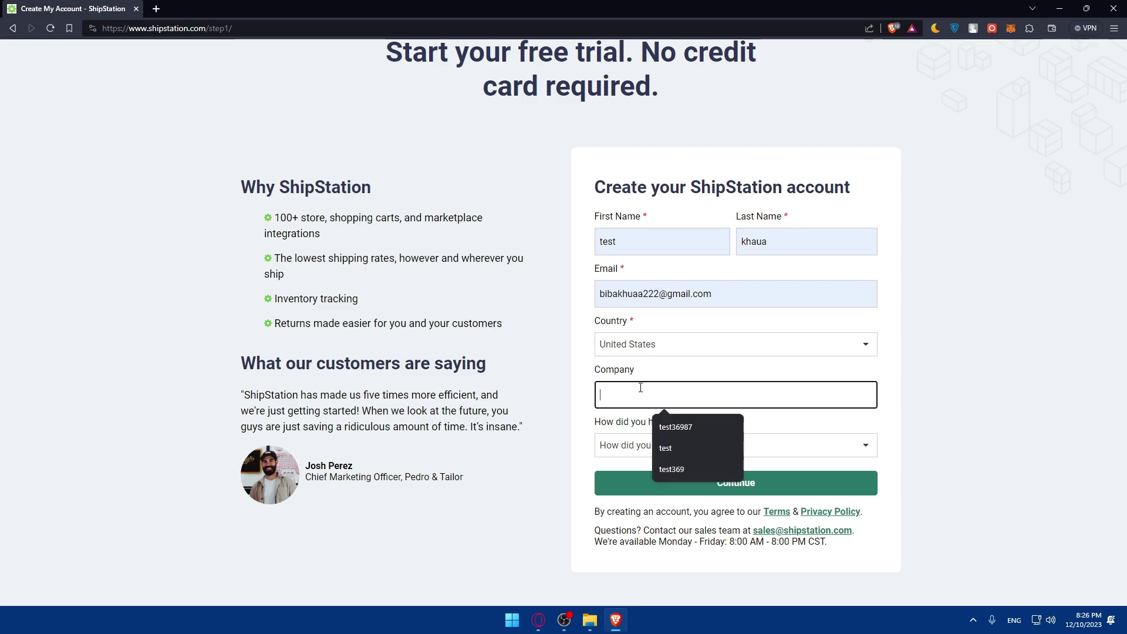
pyautogui.click(672, 436)
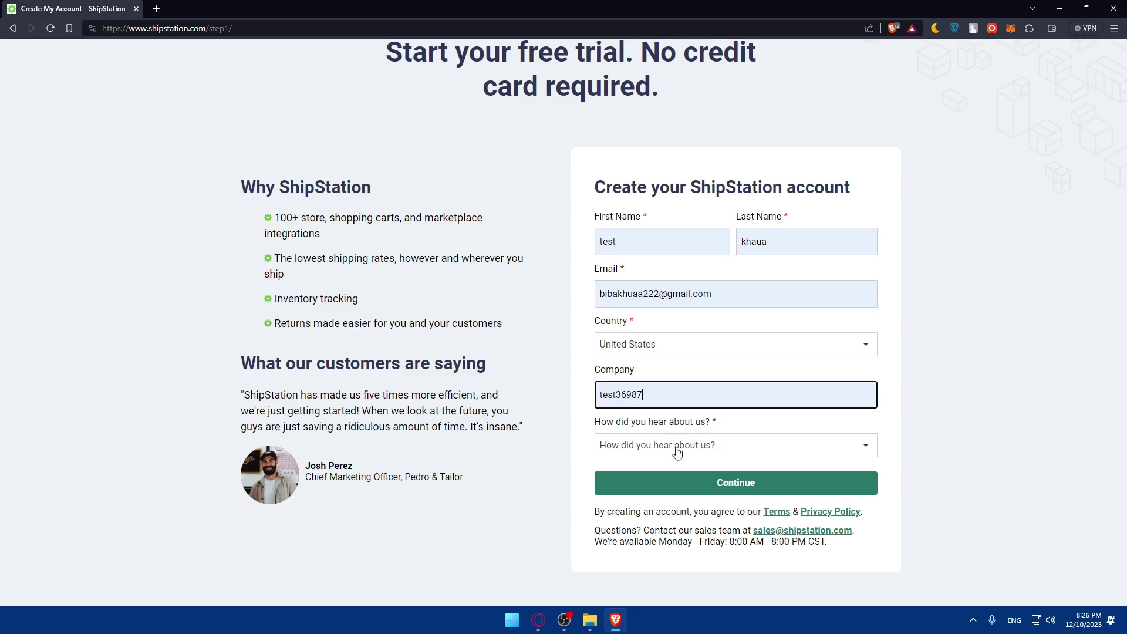
pyautogui.click(677, 452)
pyautogui.click(660, 428)
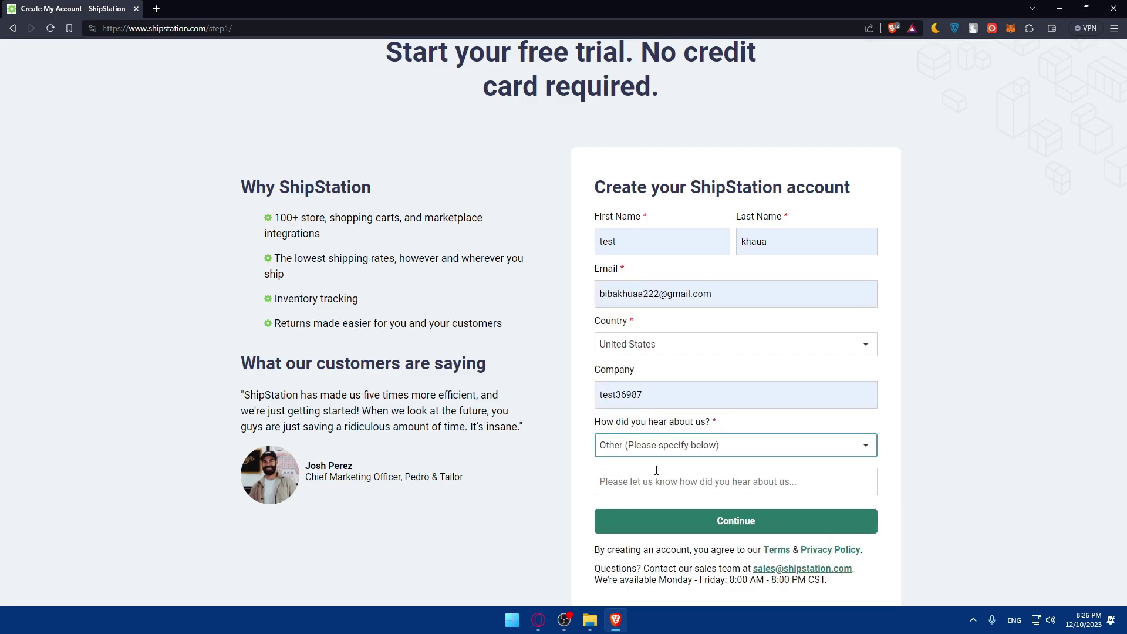
pyautogui.write('test')
pyautogui.click(707, 528)
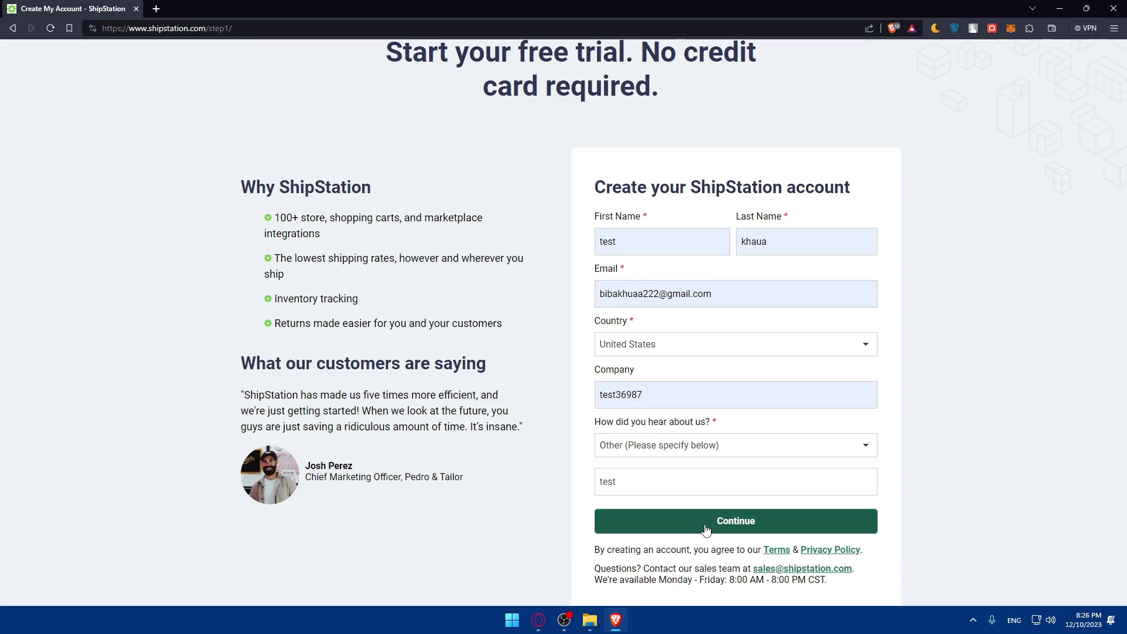
pyautogui.click(659, 243)
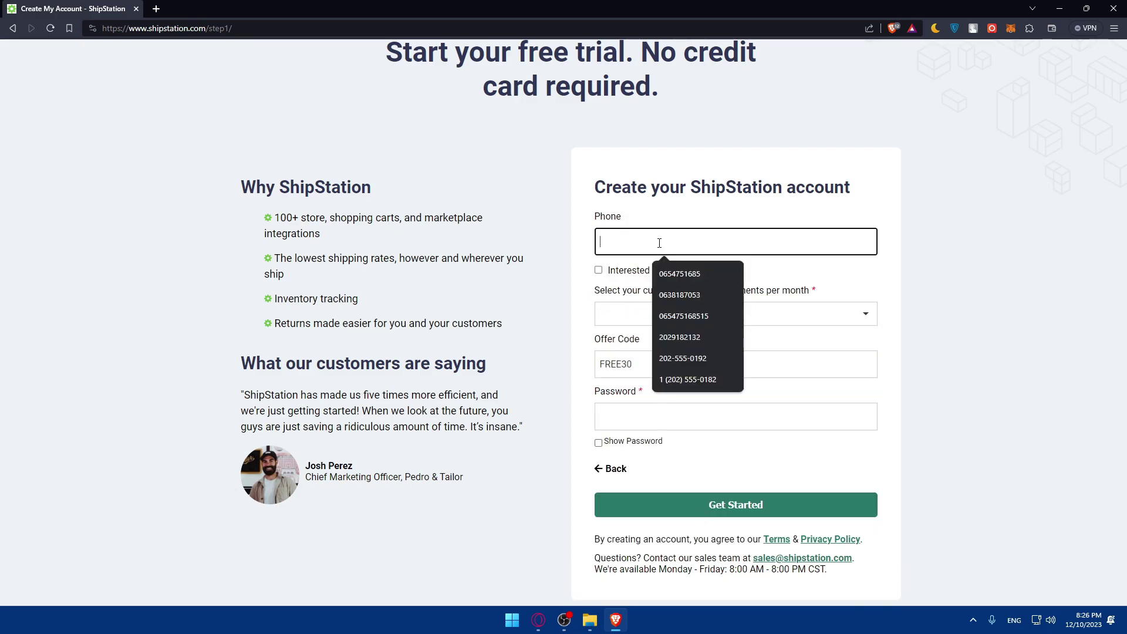
pyautogui.click(519, 244)
pyautogui.click(668, 243)
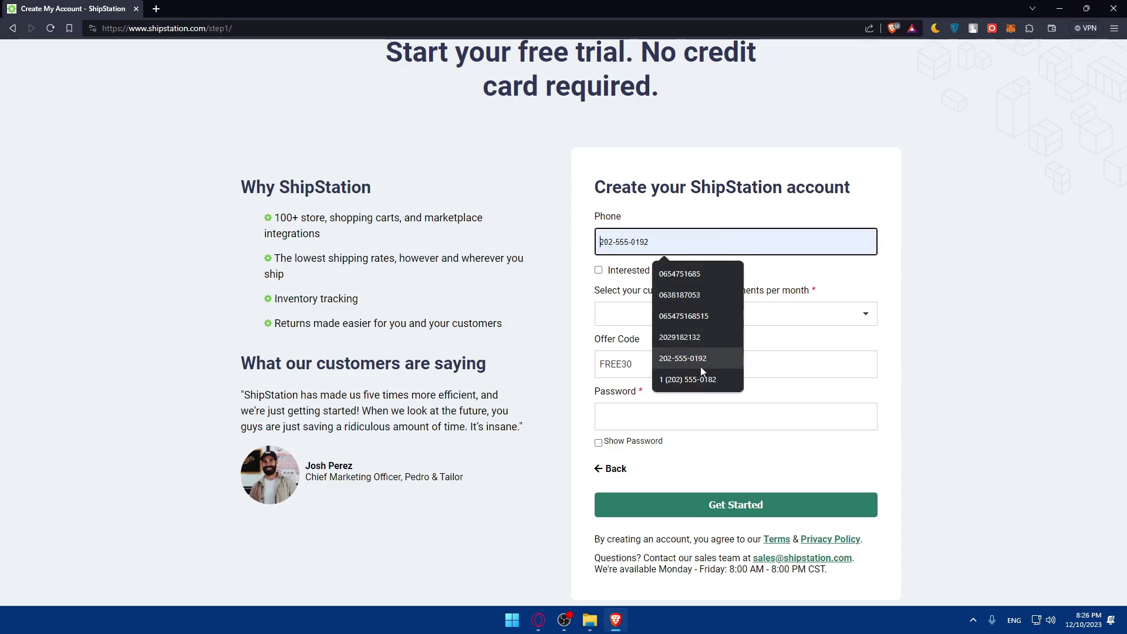
pyautogui.click(686, 360)
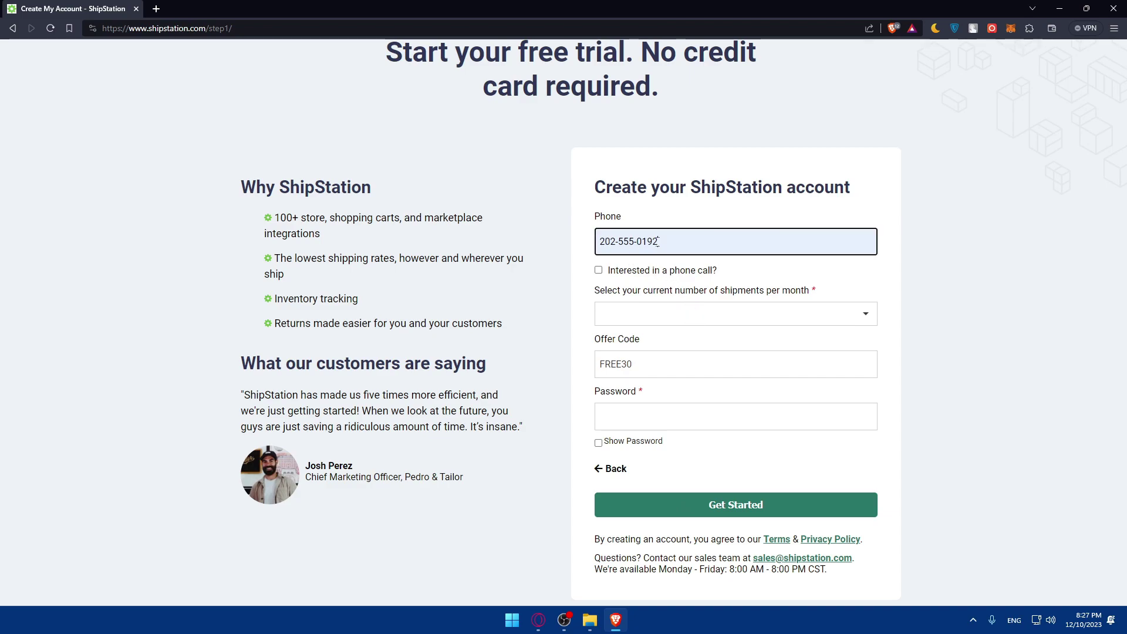
pyautogui.press('BackSpace')
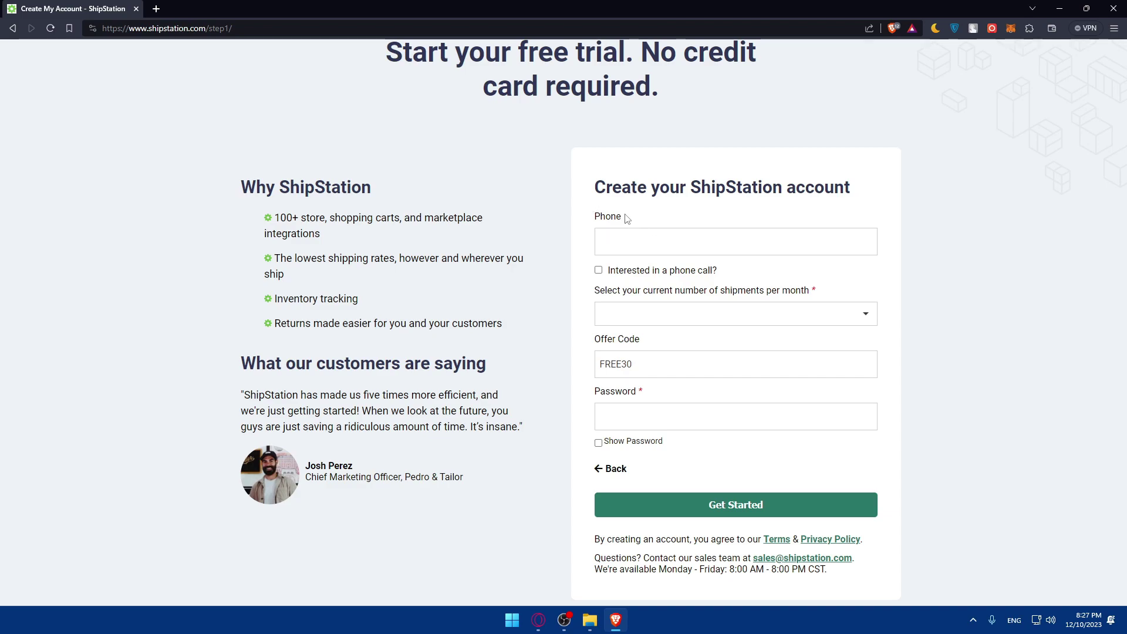
pyautogui.click(651, 242)
pyautogui.click(565, 223)
# Choose '50 shipments or less' per month and submit the sign-up.
pyautogui.click(635, 322)
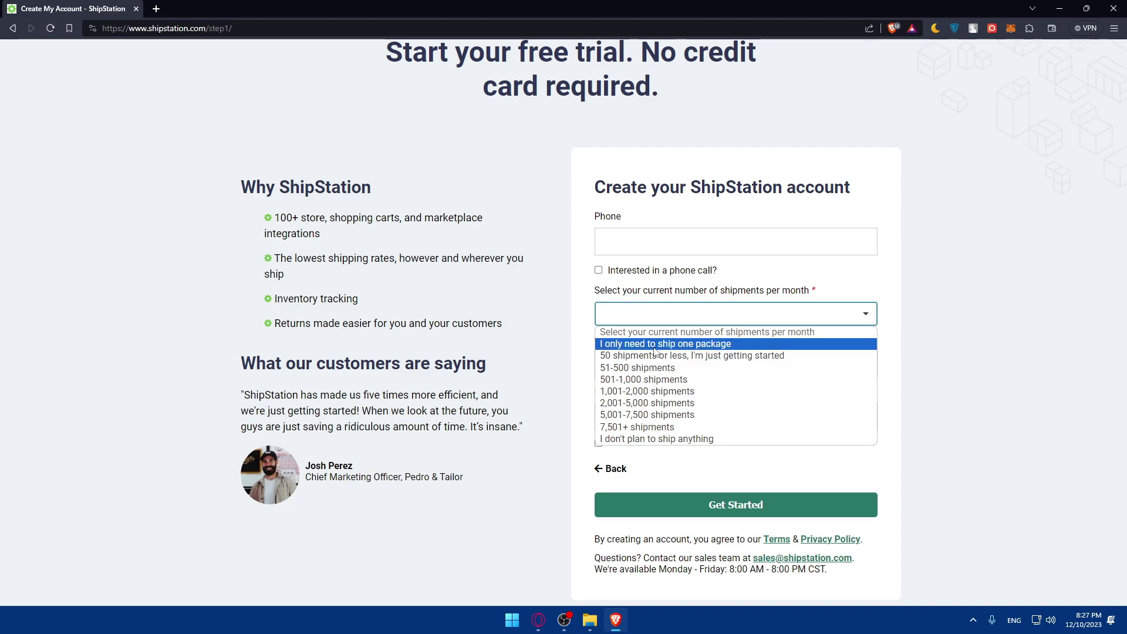
pyautogui.click(664, 355)
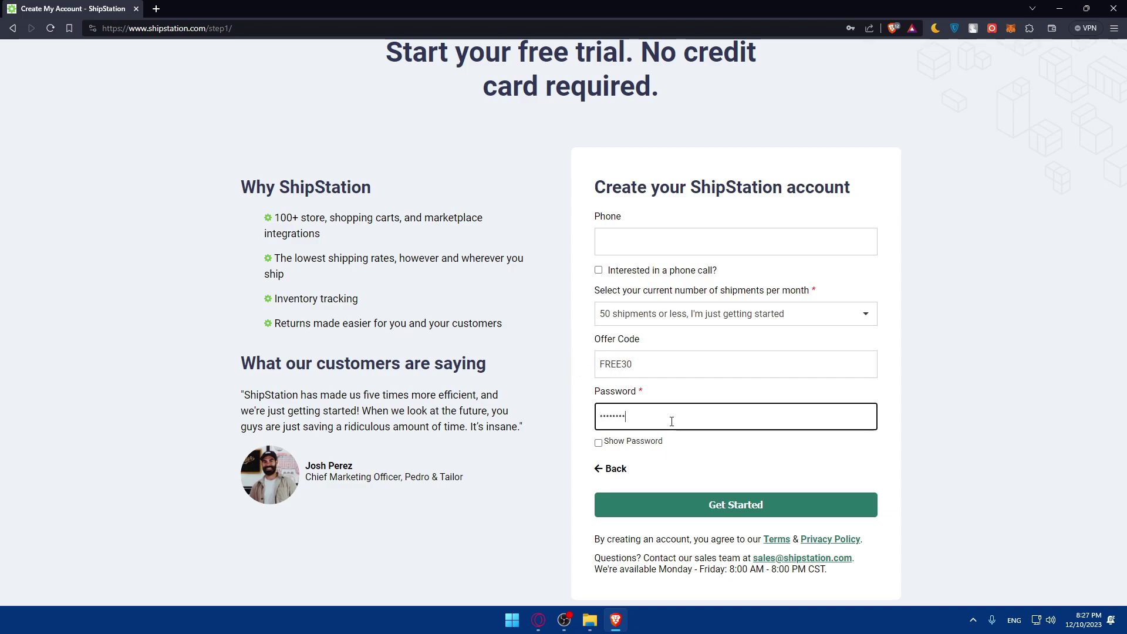
pyautogui.click(666, 509)
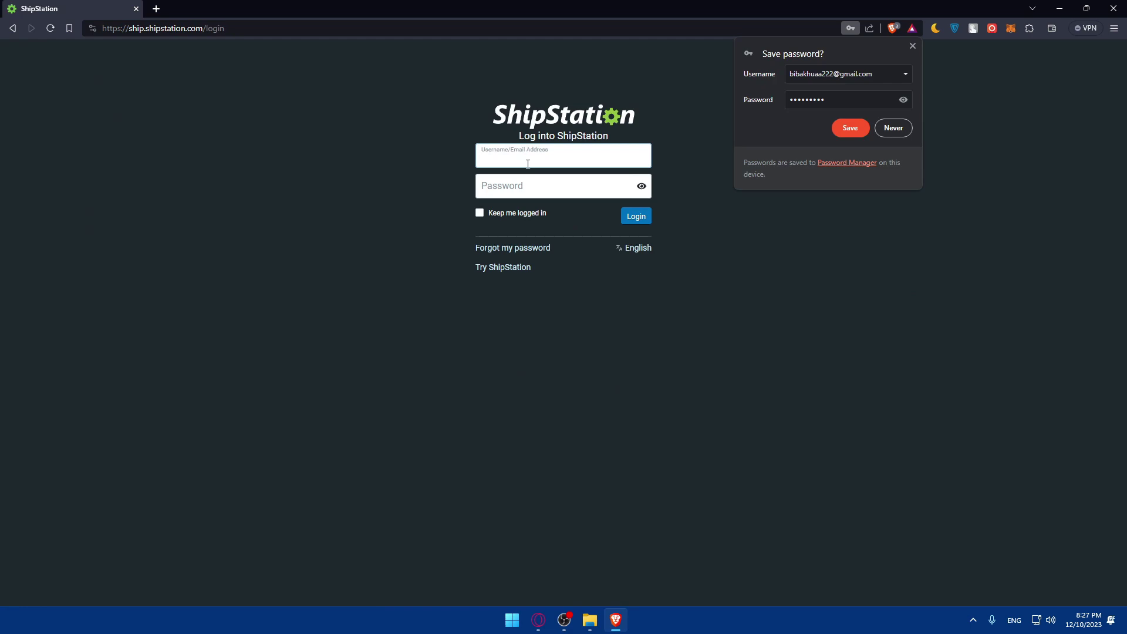
# Dismiss the save-password prompt and log in with the saved credentials.
pyautogui.click(850, 128)
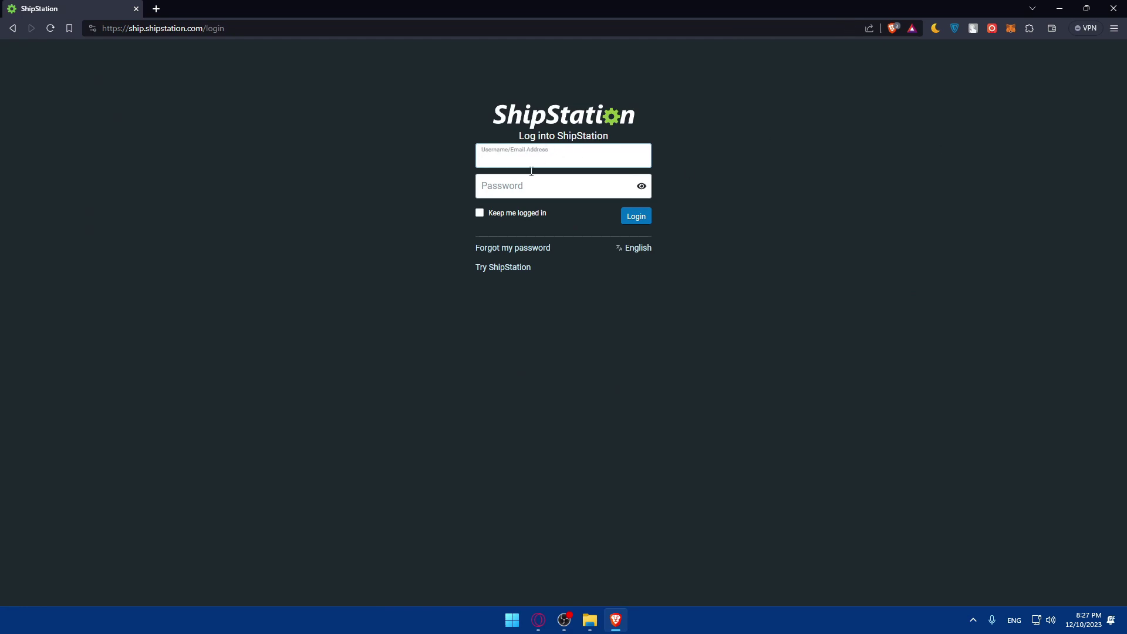
pyautogui.click(515, 161)
pyautogui.click(547, 193)
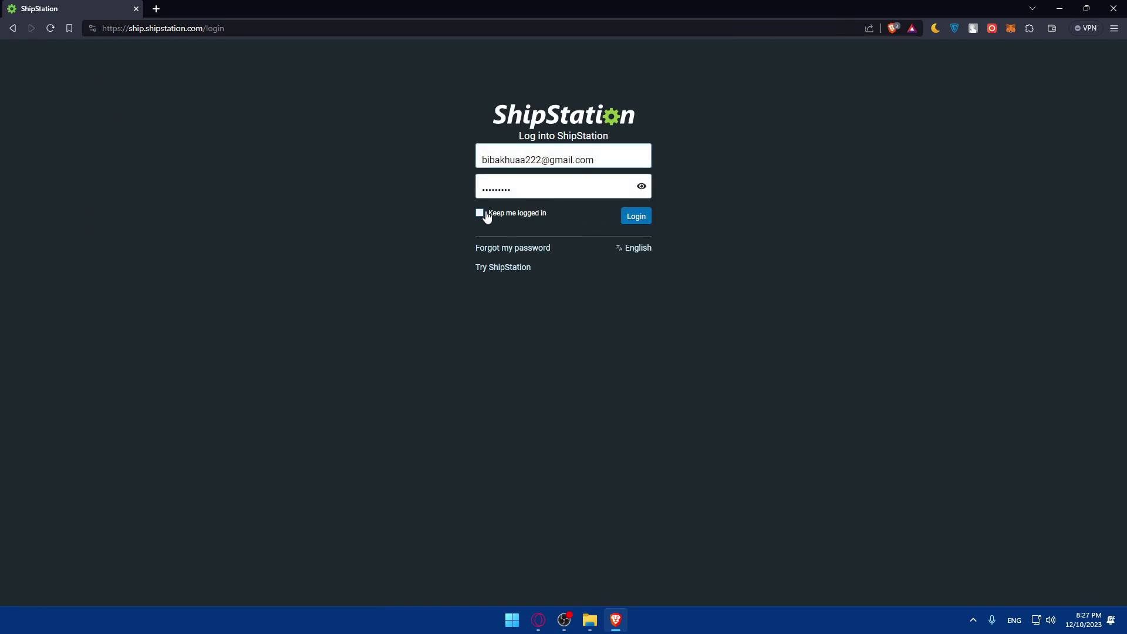
pyautogui.click(632, 218)
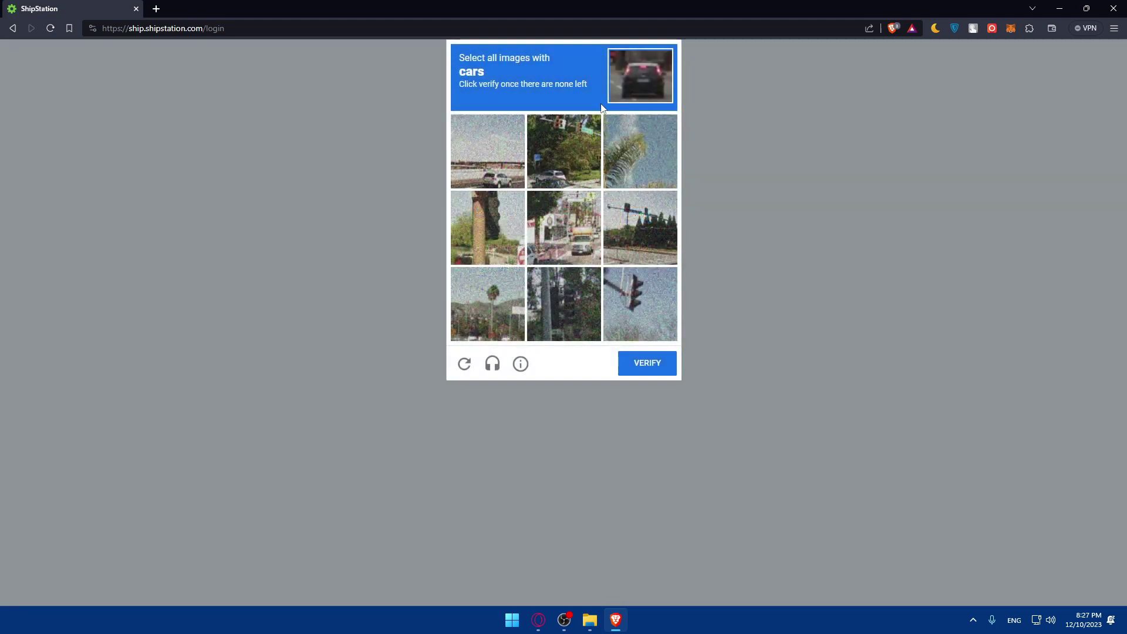
# Pass the image verification by marking the tiles showing cars.
pyautogui.click(516, 176)
pyautogui.click(571, 160)
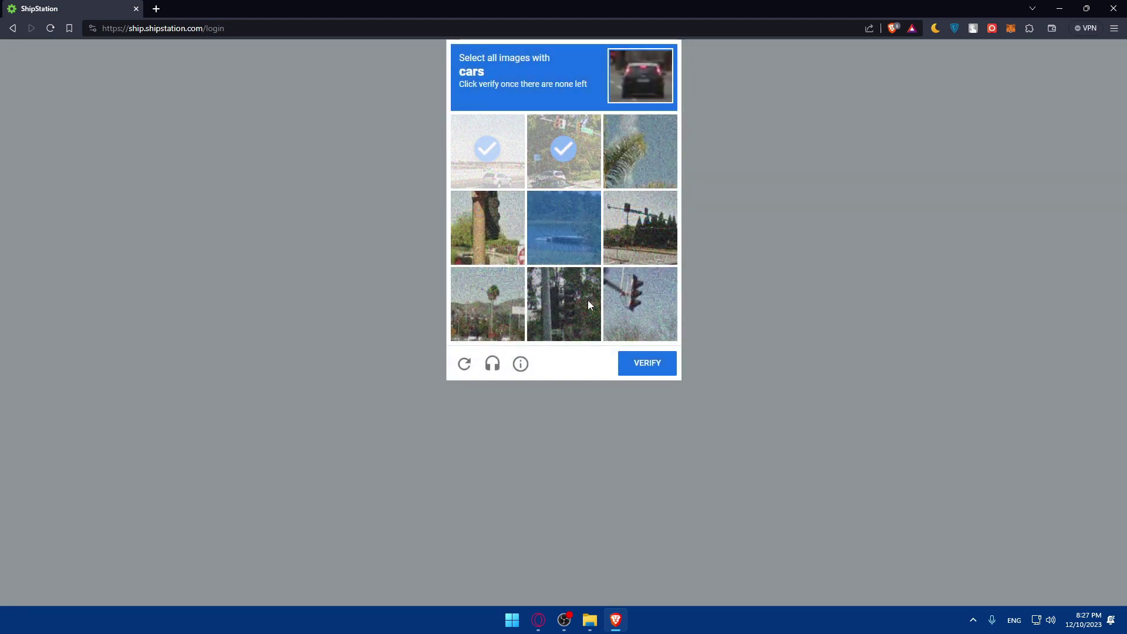
pyautogui.click(566, 155)
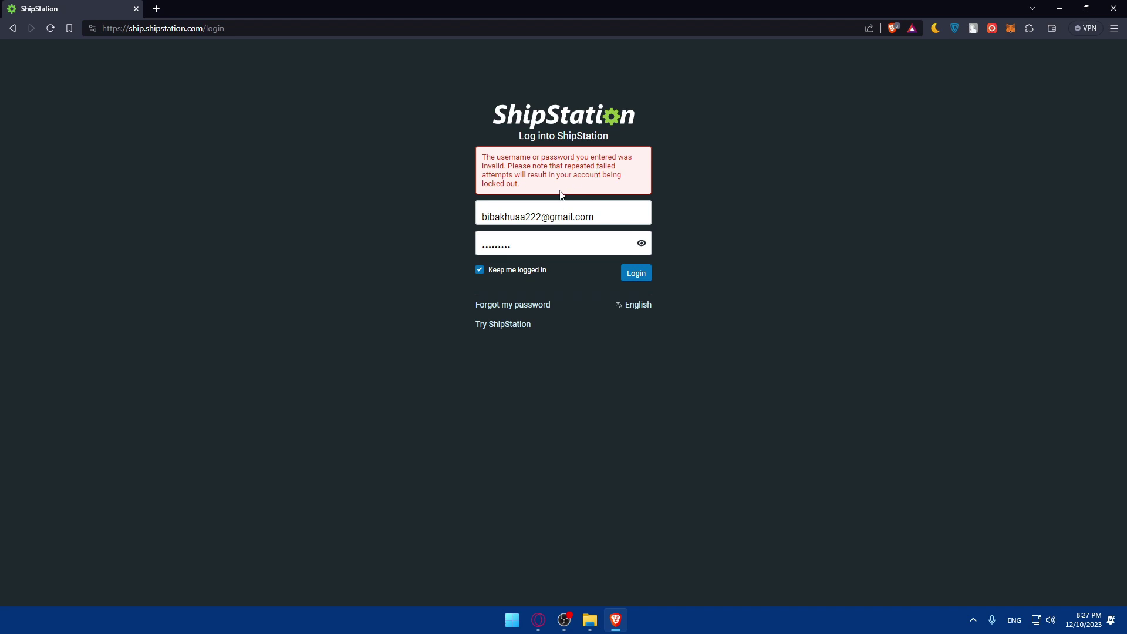
# Replace the login password with a freshly typed one.
pyautogui.click(531, 241)
pyautogui.click(590, 275)
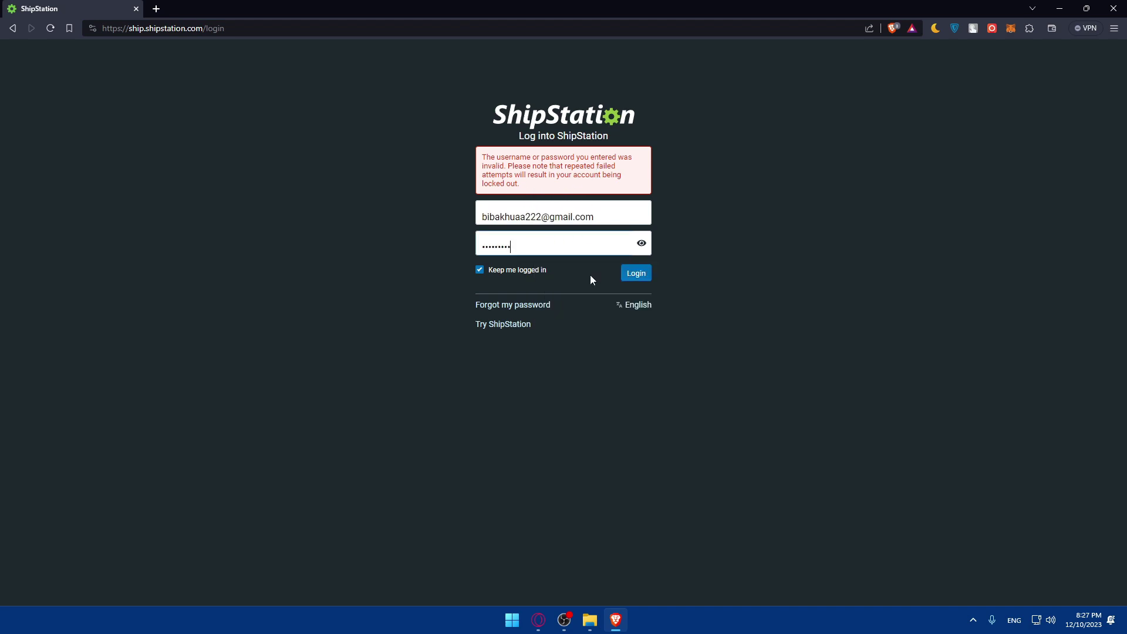
pyautogui.doubleClick(557, 246)
pyautogui.press('BackSpace')
pyautogui.write('******')
pyautogui.write('***')
# Retry Login three times, then reach the ShipStation home page in a new tab.
pyautogui.click(648, 277)
pyautogui.click(633, 276)
pyautogui.click(638, 280)
pyautogui.click(509, 325)
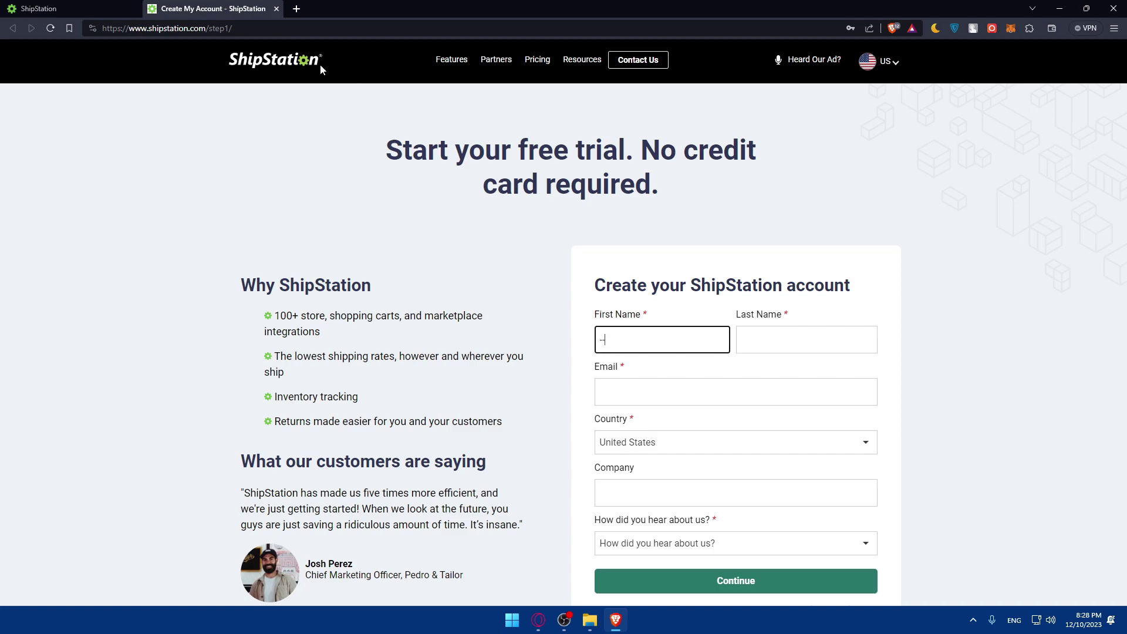
pyautogui.click(287, 60)
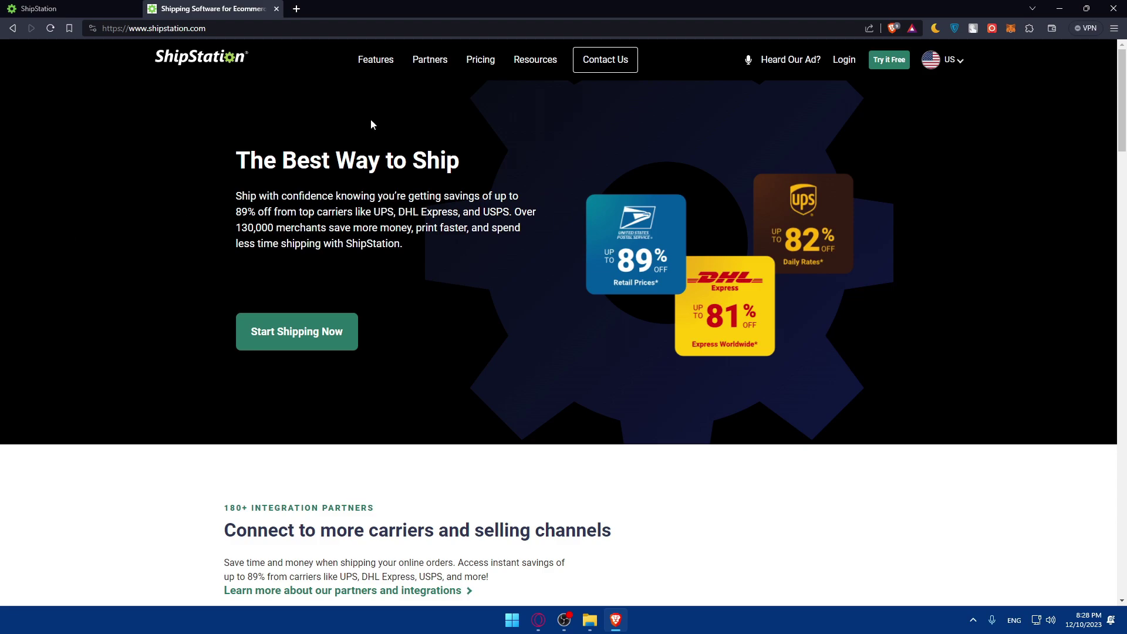
# Load woo.com in a new tab.
pyautogui.click(296, 8)
pyautogui.write('wo')
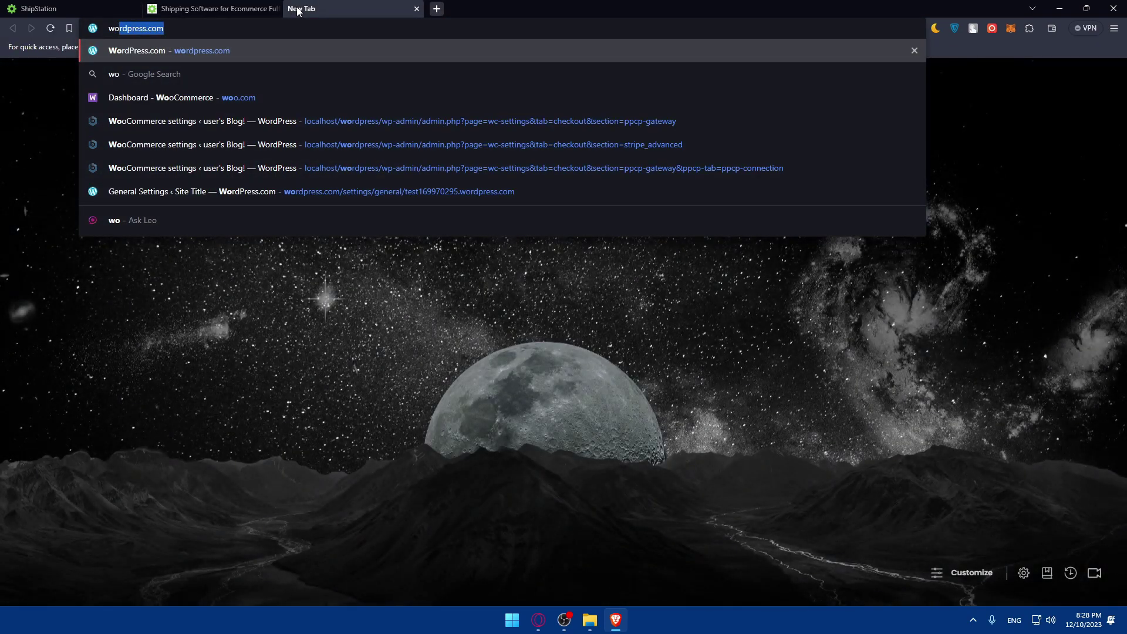
pyautogui.write('o.com')
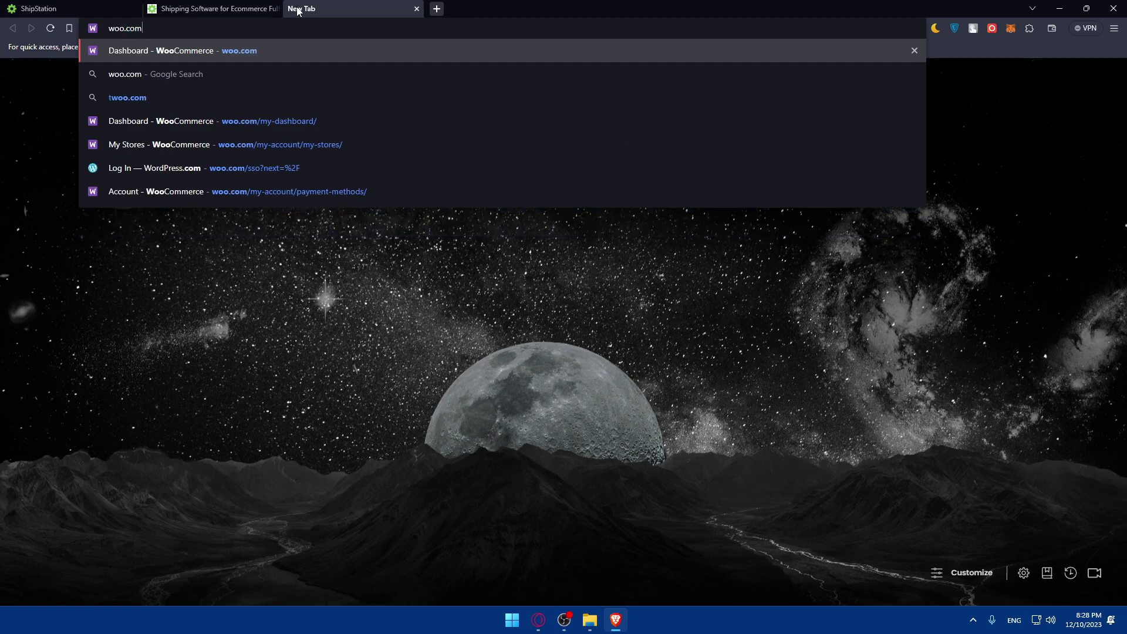
pyautogui.press('Return')
# Load the local WordPress admin in another tab and switch between the two tabs.
pyautogui.click(435, 9)
pyautogui.write('localhost/wordpress/wp-admin/')
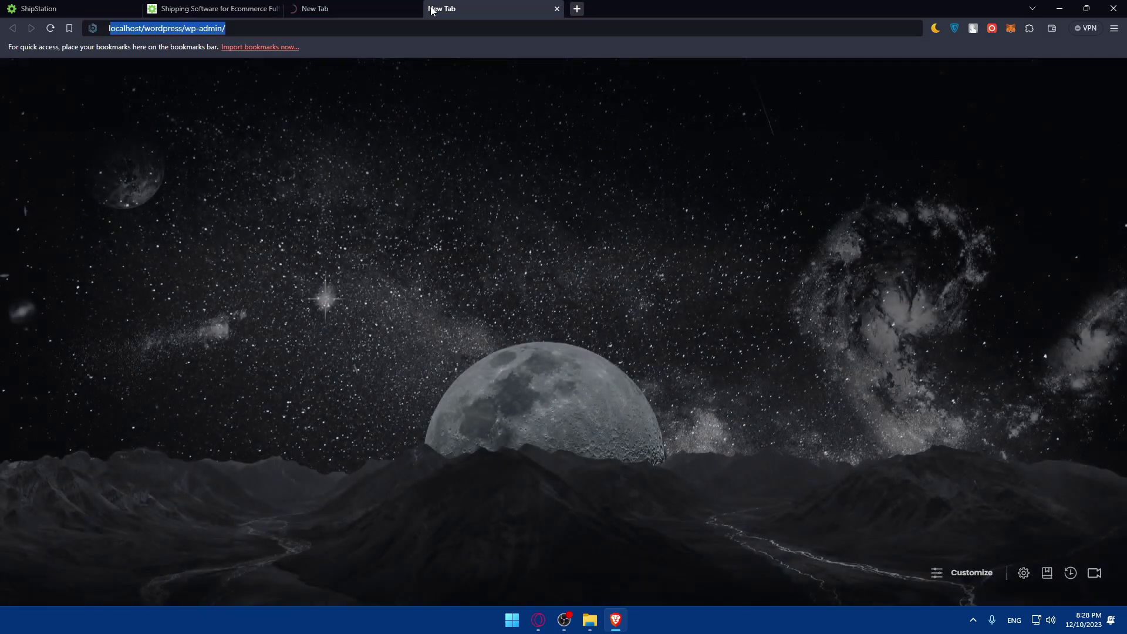
pyautogui.press('Return')
pyautogui.click(377, 6)
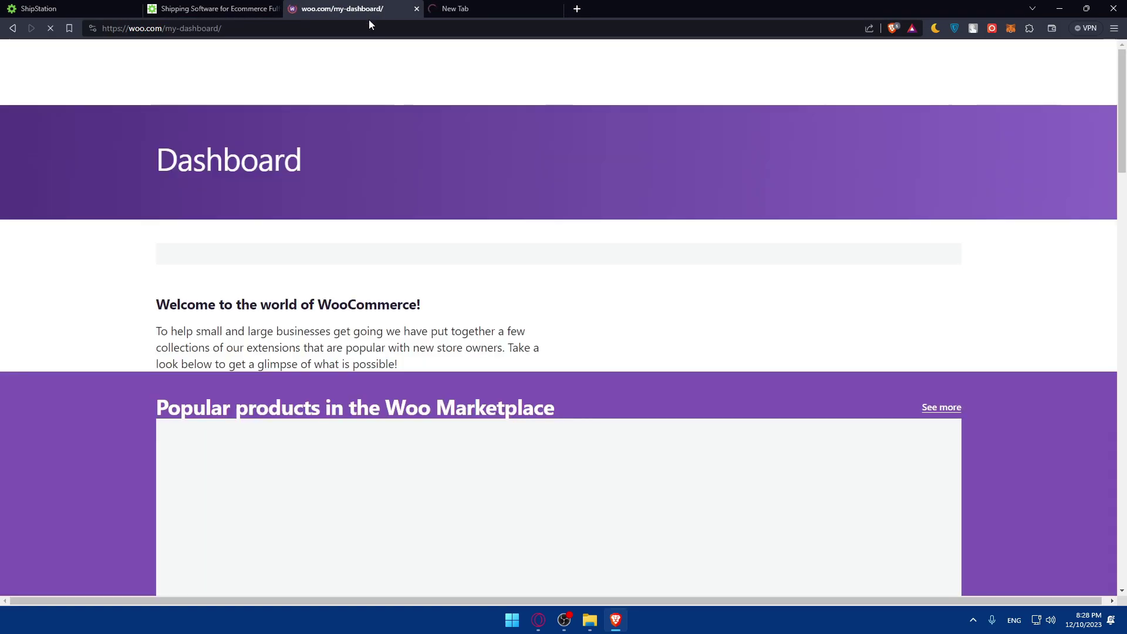
pyautogui.scroll(-2, 462, 277)
pyautogui.scroll(-3, 462, 277)
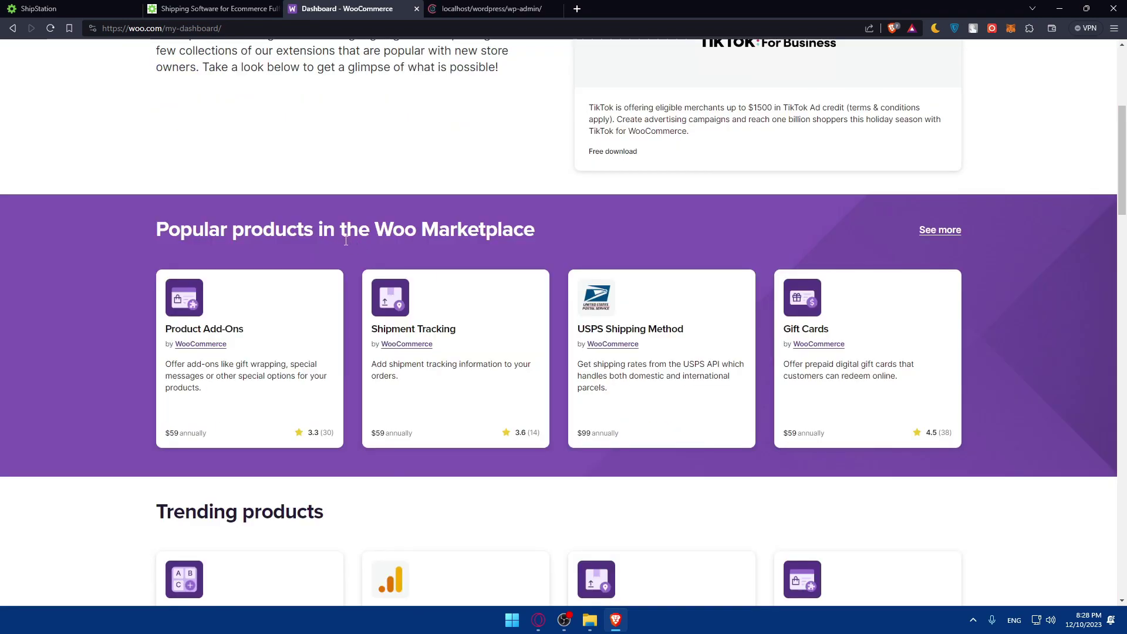
pyautogui.scroll(5, 334, 241)
pyautogui.hotkey('ctrl', 'Tab')
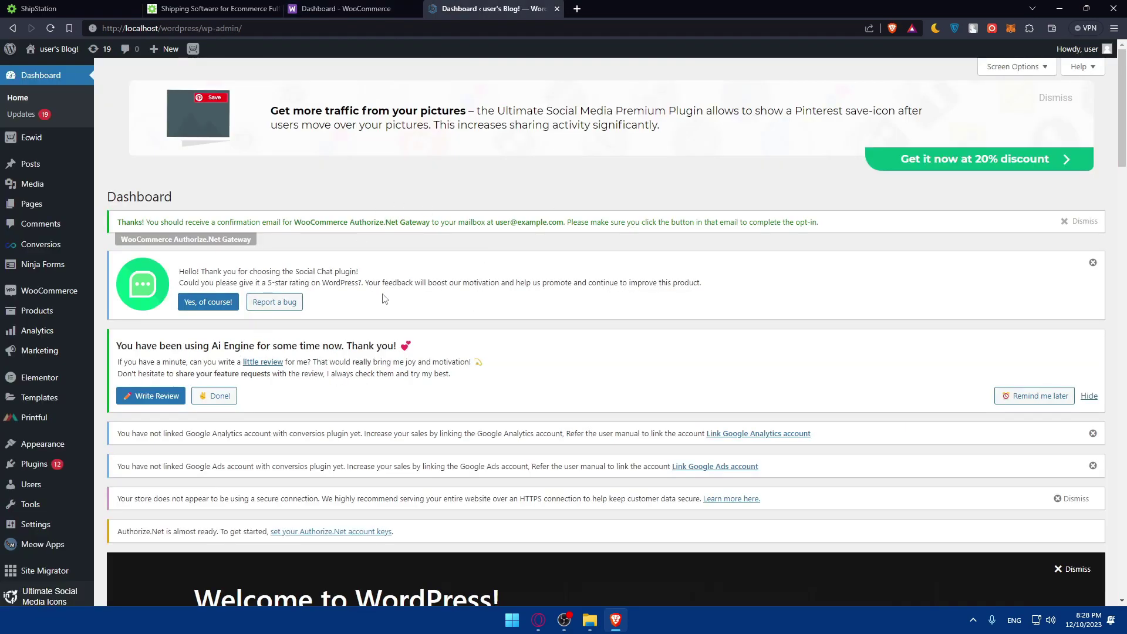
pyautogui.moveTo(42, 444)
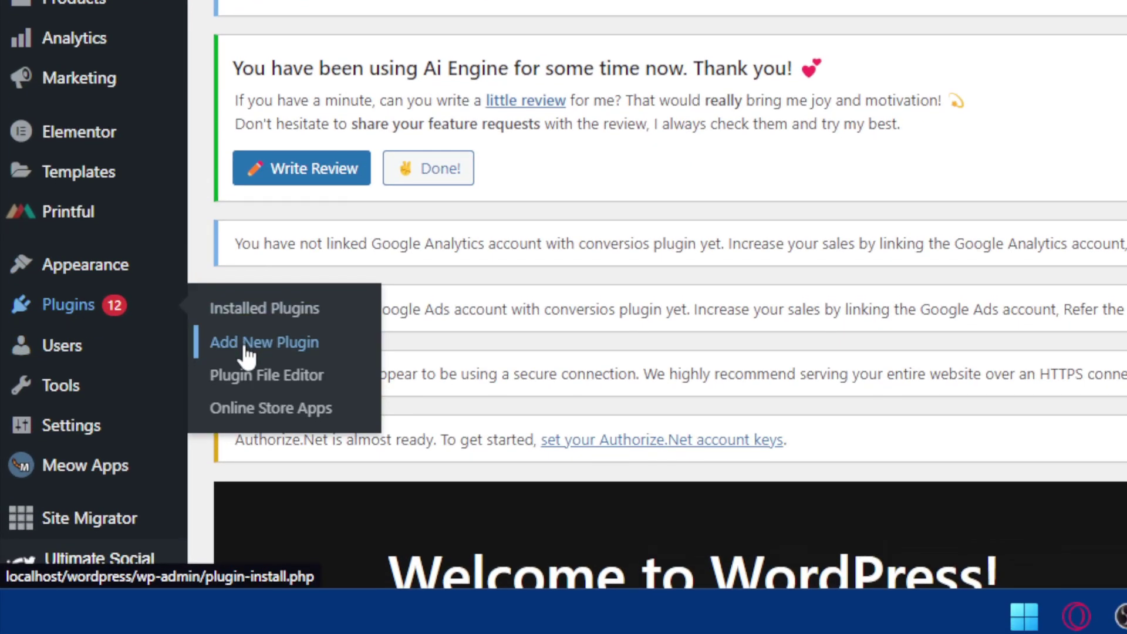
# Search the Add New Plugin directory for 'shipstation'.
pyautogui.click(248, 346)
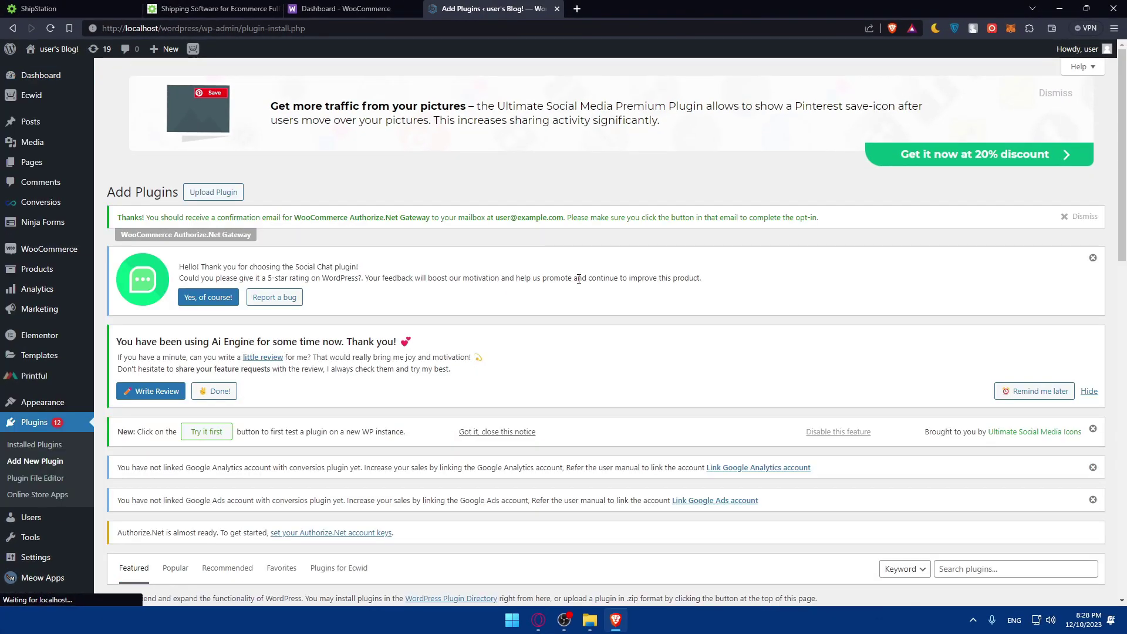
pyautogui.scroll(-5, 757, 331)
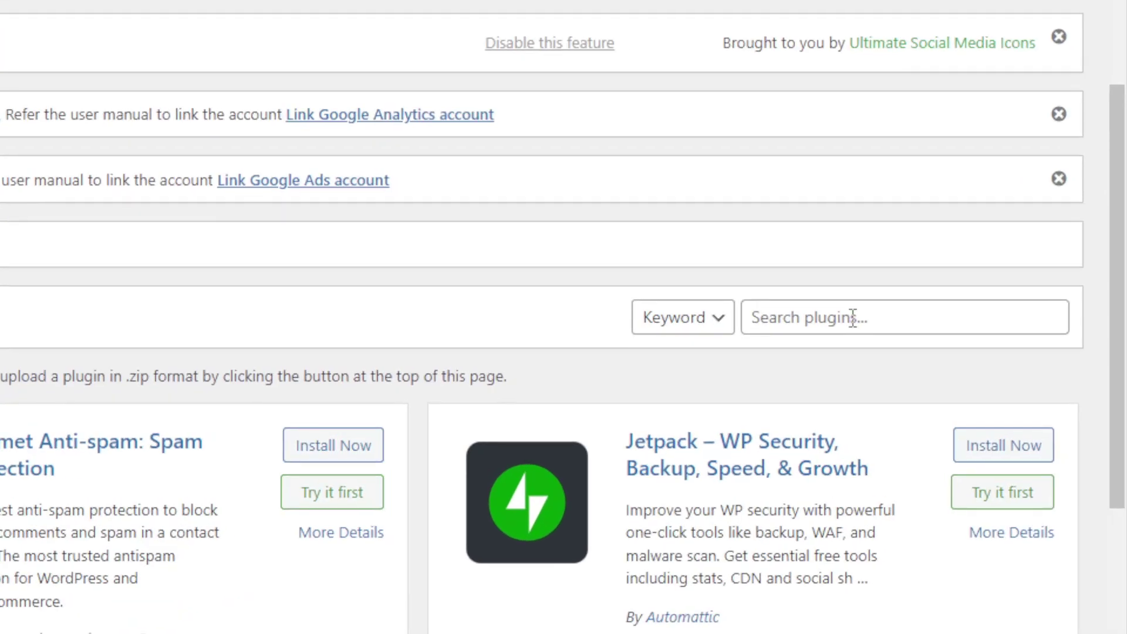
pyautogui.click(991, 275)
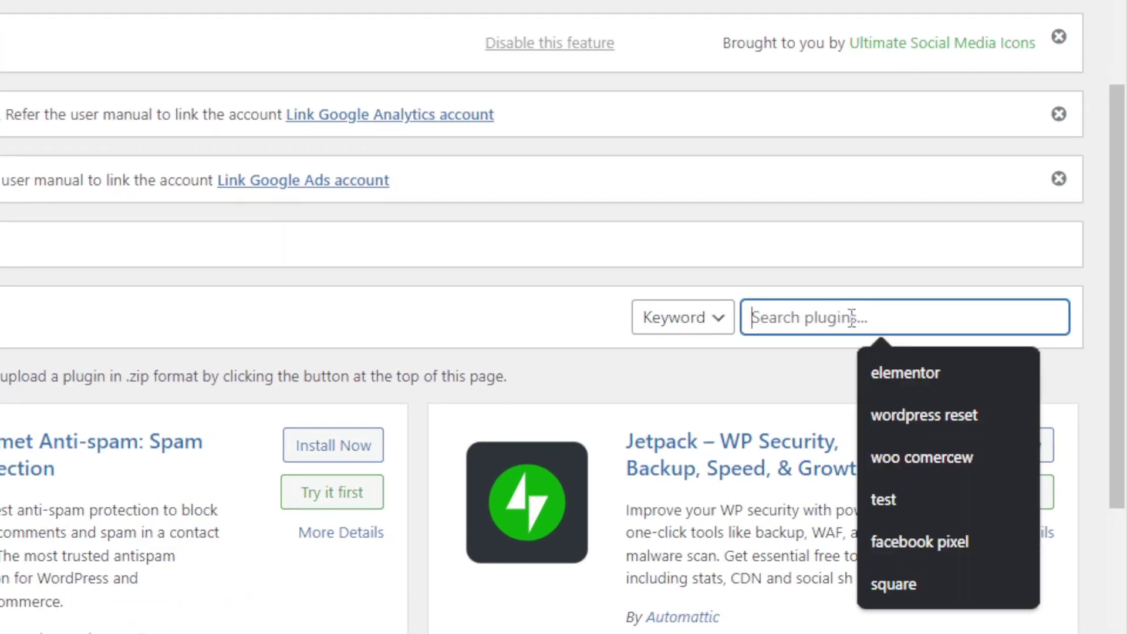
pyautogui.write('shi')
pyautogui.scroll(8, 850, 318)
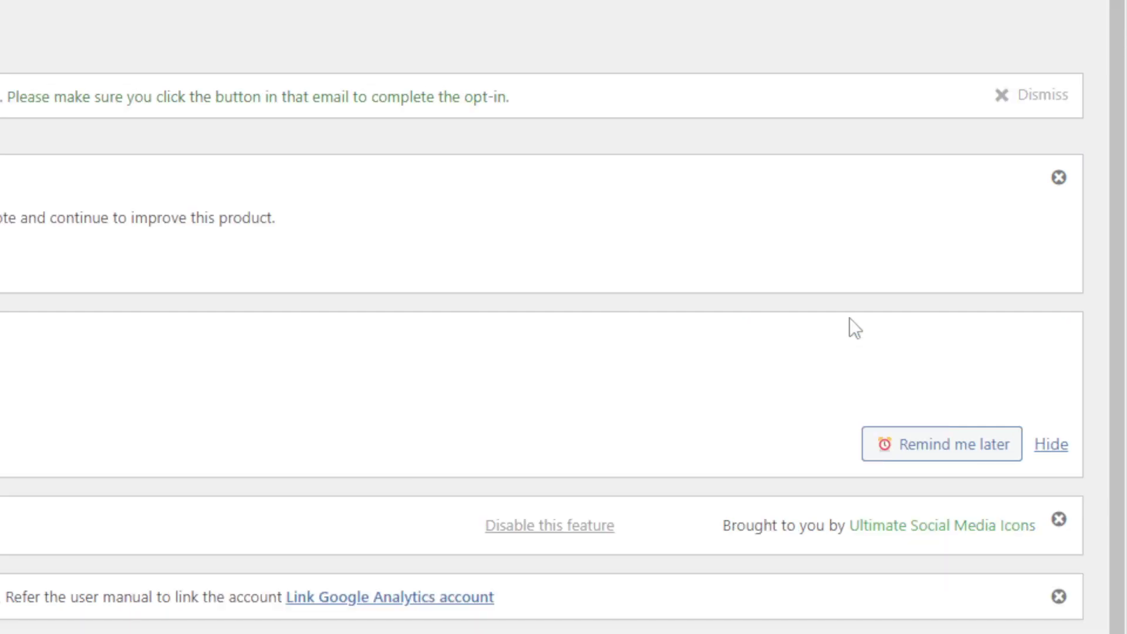
pyautogui.scroll(-4, 849, 319)
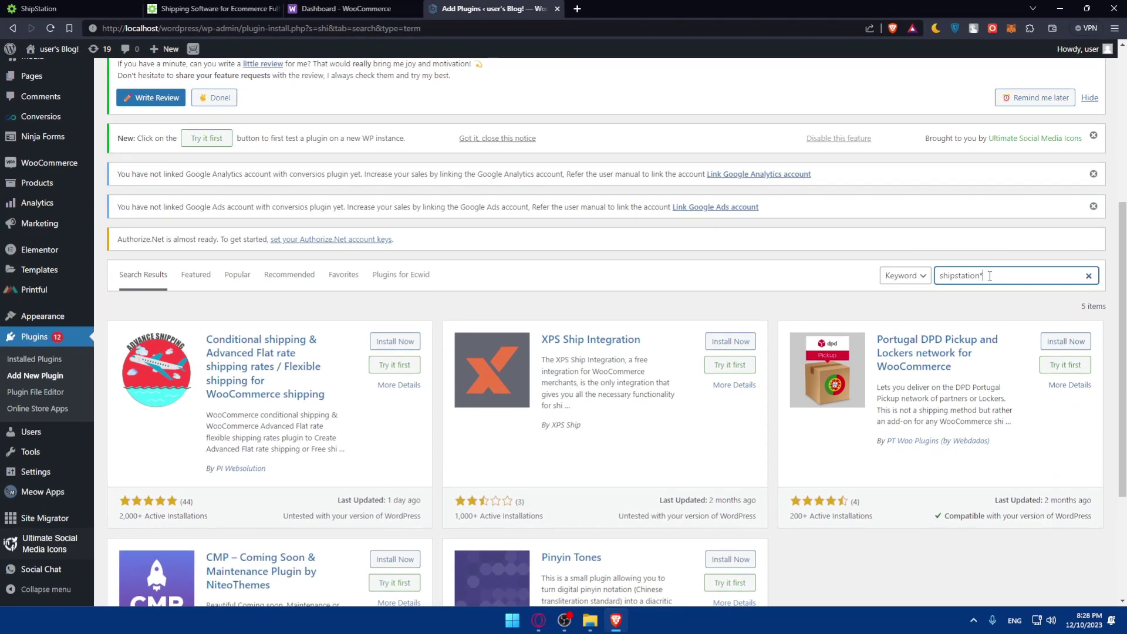
pyautogui.press('Return')
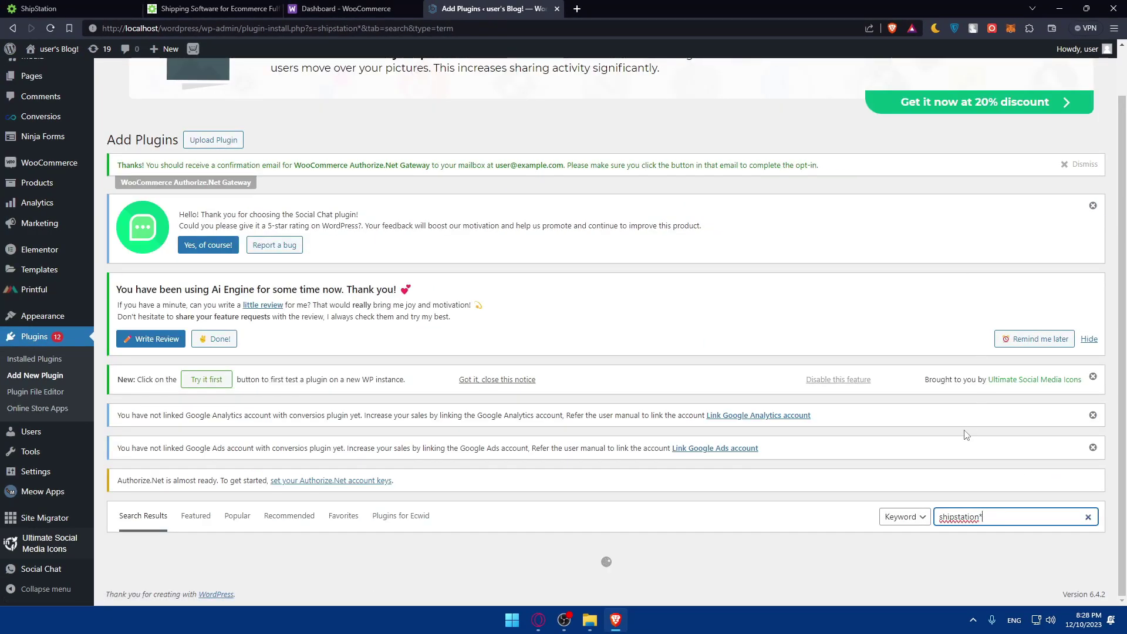
pyautogui.press('Return')
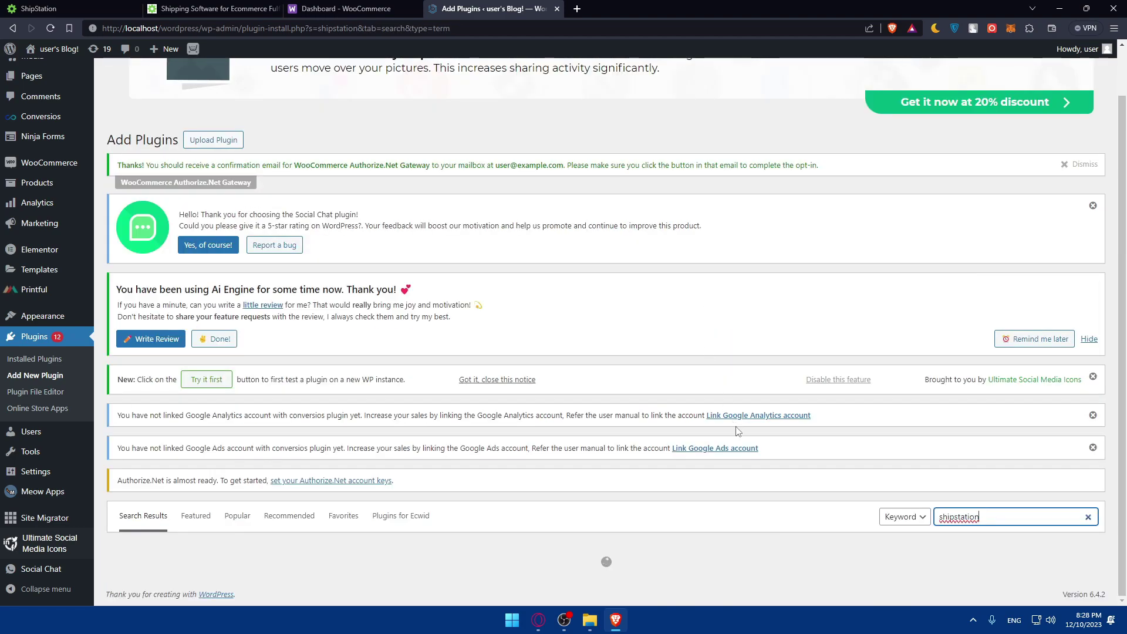
pyautogui.scroll(-4, 728, 470)
pyautogui.scroll(-2, 738, 368)
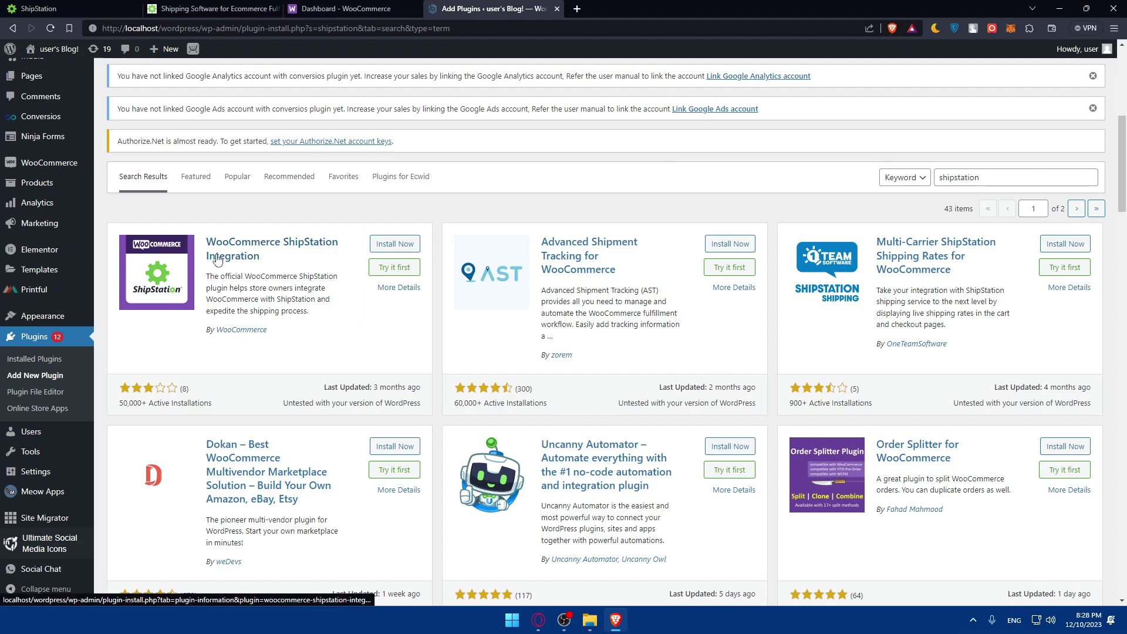
# Install WooCommerce ShipStation Integration, review its FAQ, changelog and reviews, then activate it.
pyautogui.click(395, 246)
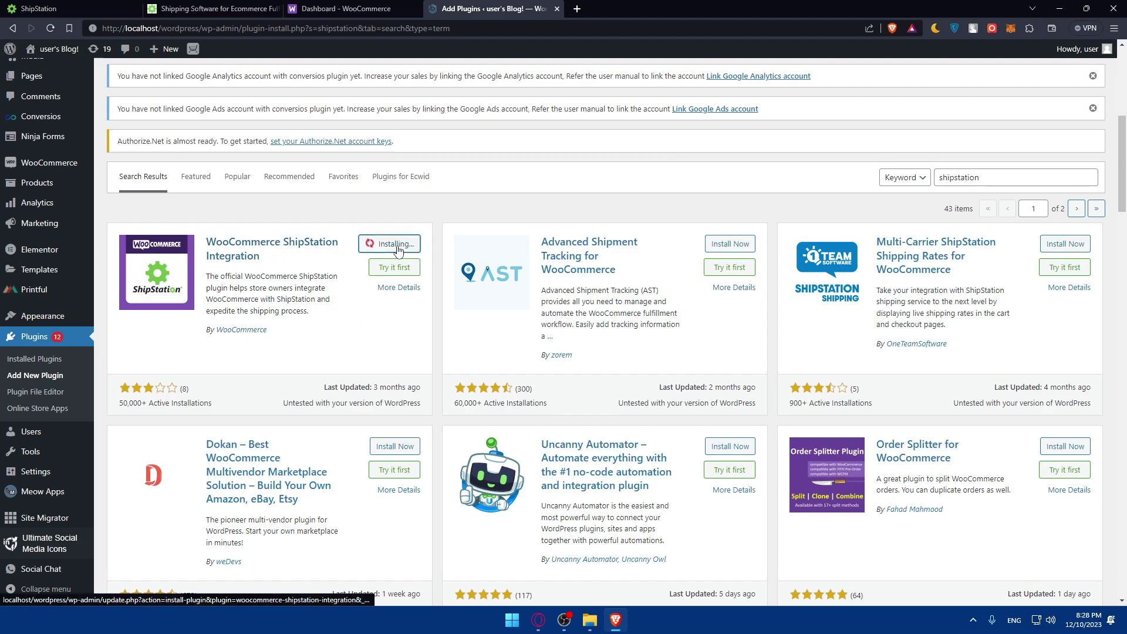
pyautogui.click(398, 288)
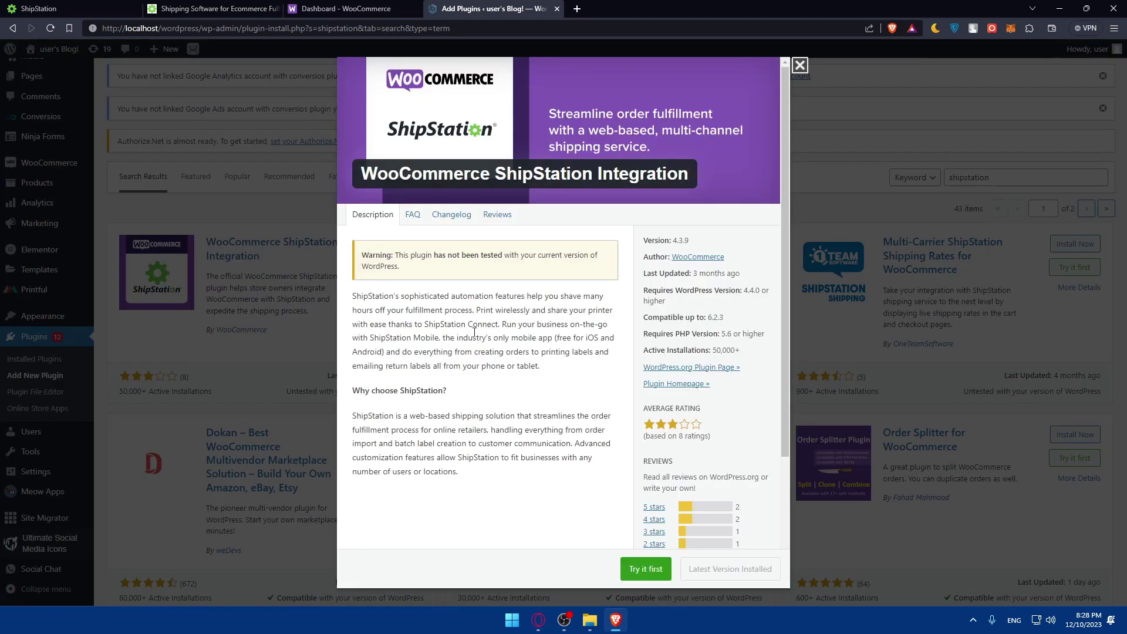
pyautogui.click(413, 117)
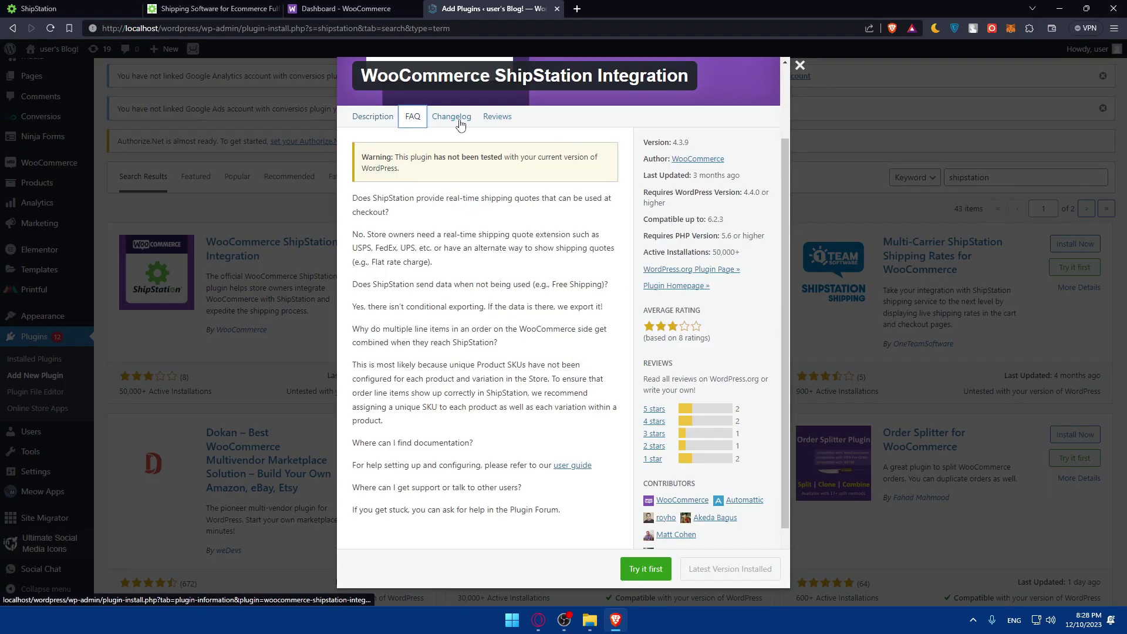
pyautogui.click(459, 120)
pyautogui.click(496, 117)
pyautogui.scroll(-5, 496, 235)
pyautogui.scroll(6, 732, 129)
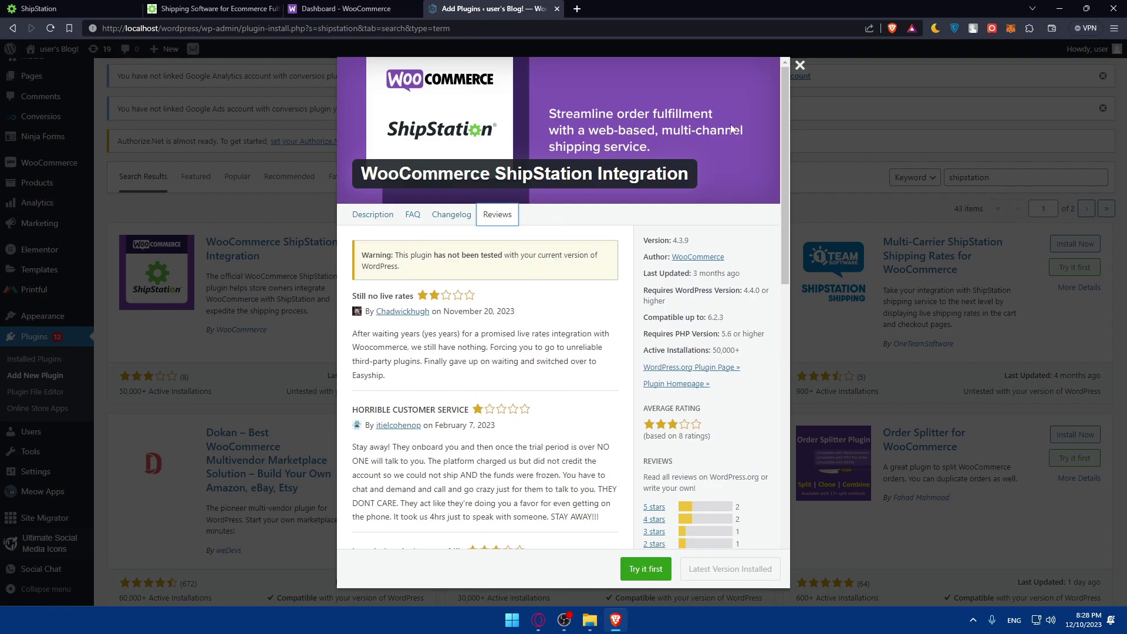
pyautogui.click(799, 65)
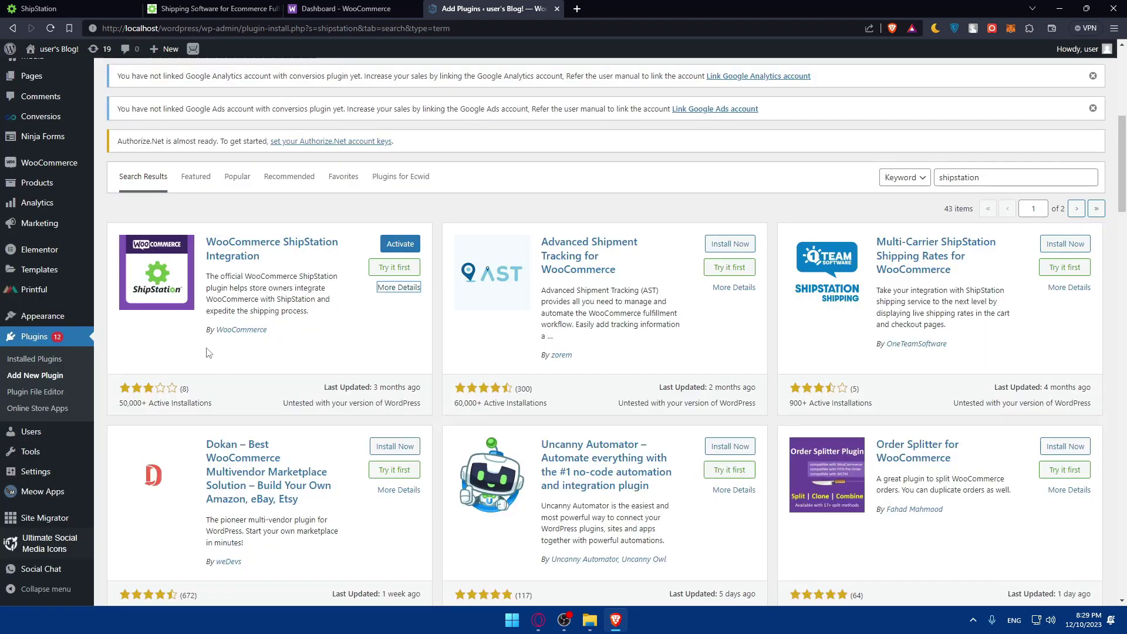
pyautogui.click(397, 246)
pyautogui.moveTo(210, 277); pyautogui.dragTo(331, 282)
# Find WooCommerce - ShipStation Integration in Installed Plugins and open its Settings link.
pyautogui.click(330, 281)
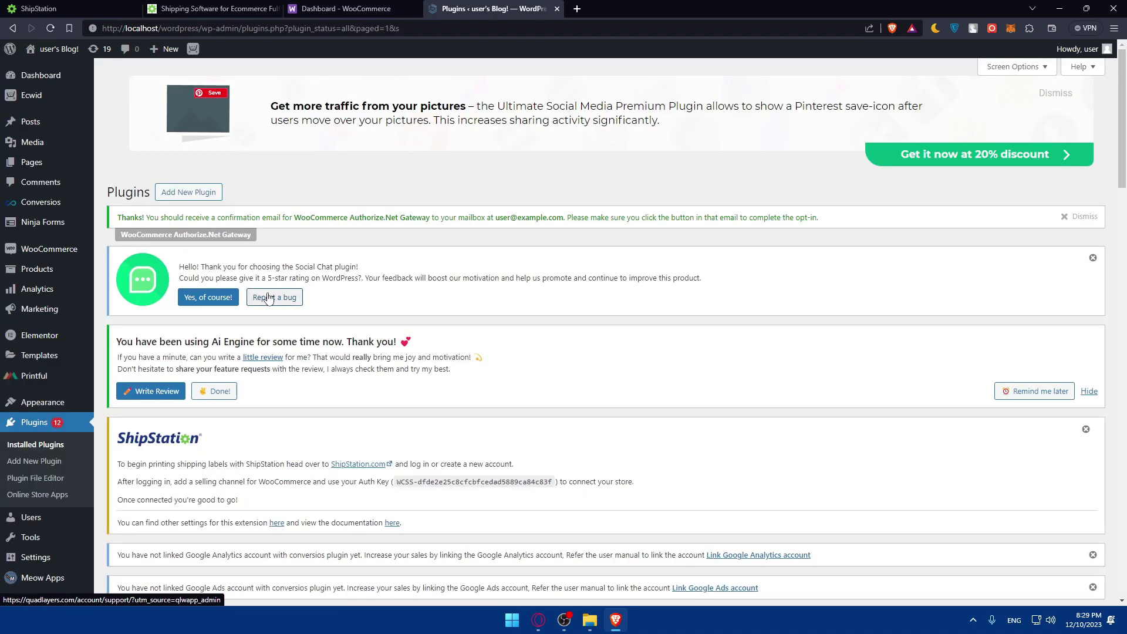
pyautogui.scroll(-8, 268, 298)
pyautogui.scroll(4, 270, 305)
pyautogui.scroll(3, 273, 314)
pyautogui.scroll(-7, 277, 323)
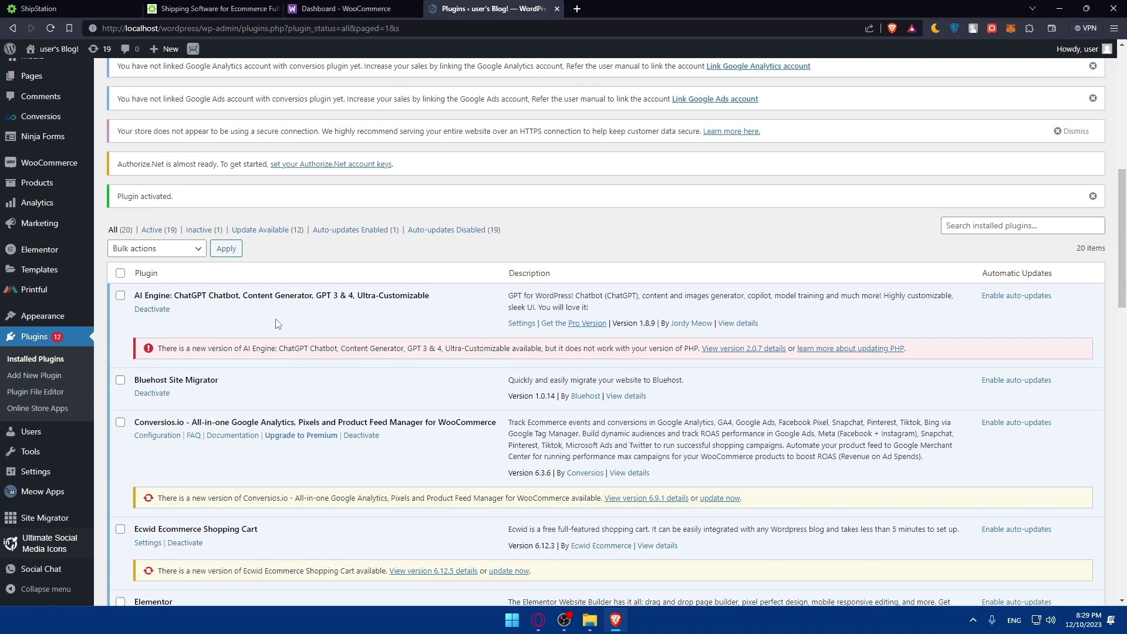
pyautogui.scroll(9, 278, 323)
pyautogui.scroll(-3, 278, 327)
pyautogui.scroll(-2, 195, 353)
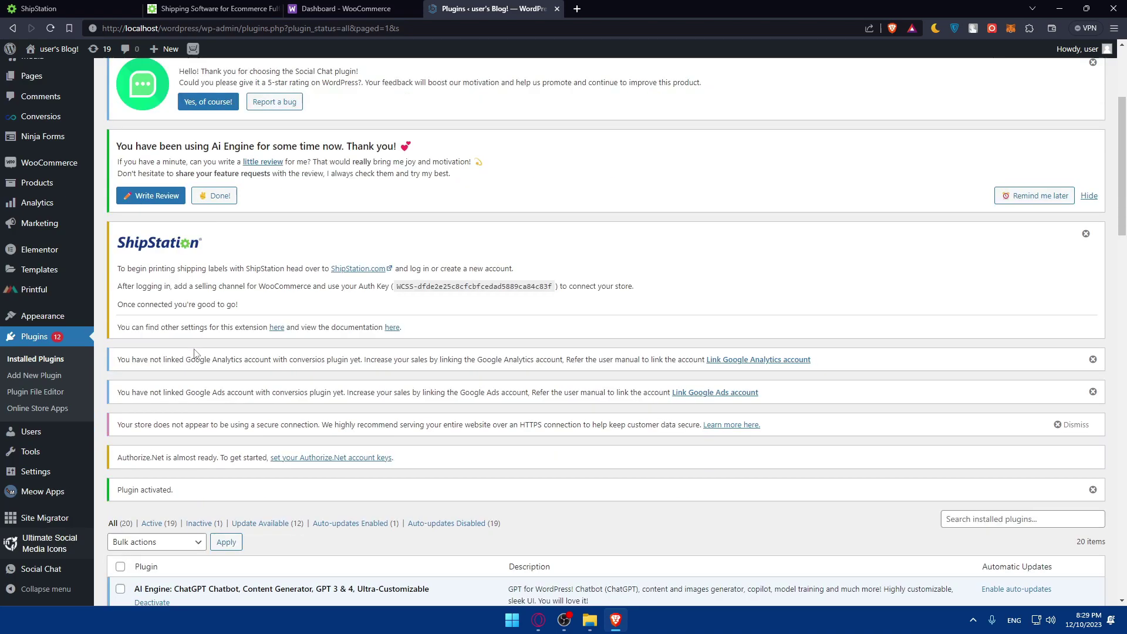
pyautogui.scroll(-8, 194, 353)
pyautogui.scroll(-1, 194, 350)
pyautogui.scroll(-4, 194, 352)
pyautogui.scroll(-3, 196, 353)
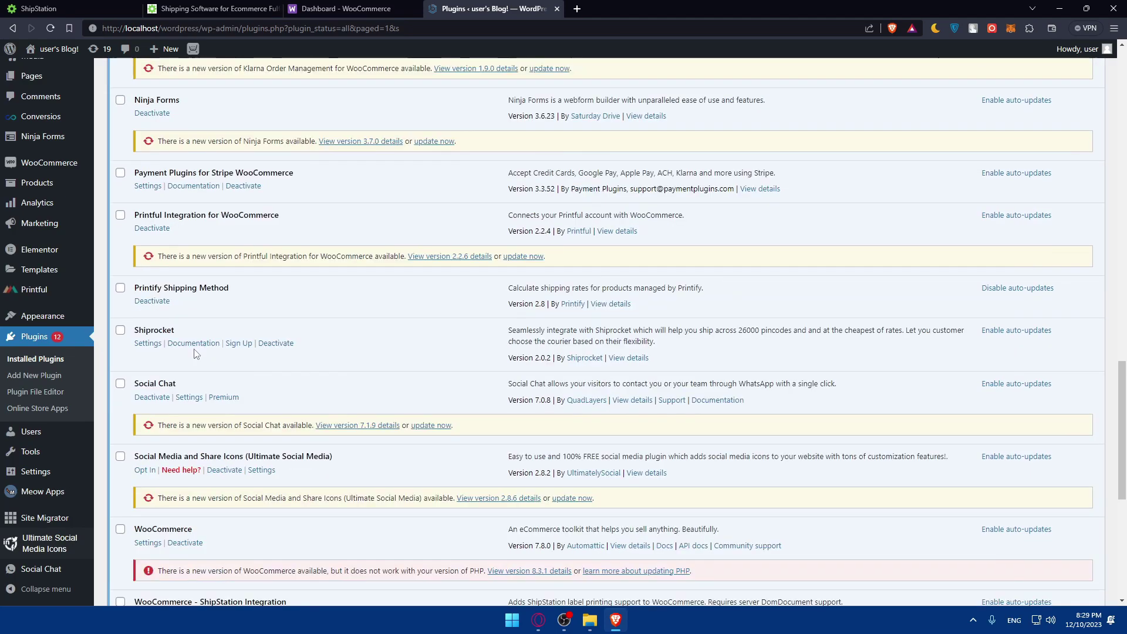
pyautogui.scroll(-2, 176, 382)
pyautogui.scroll(-3, 173, 387)
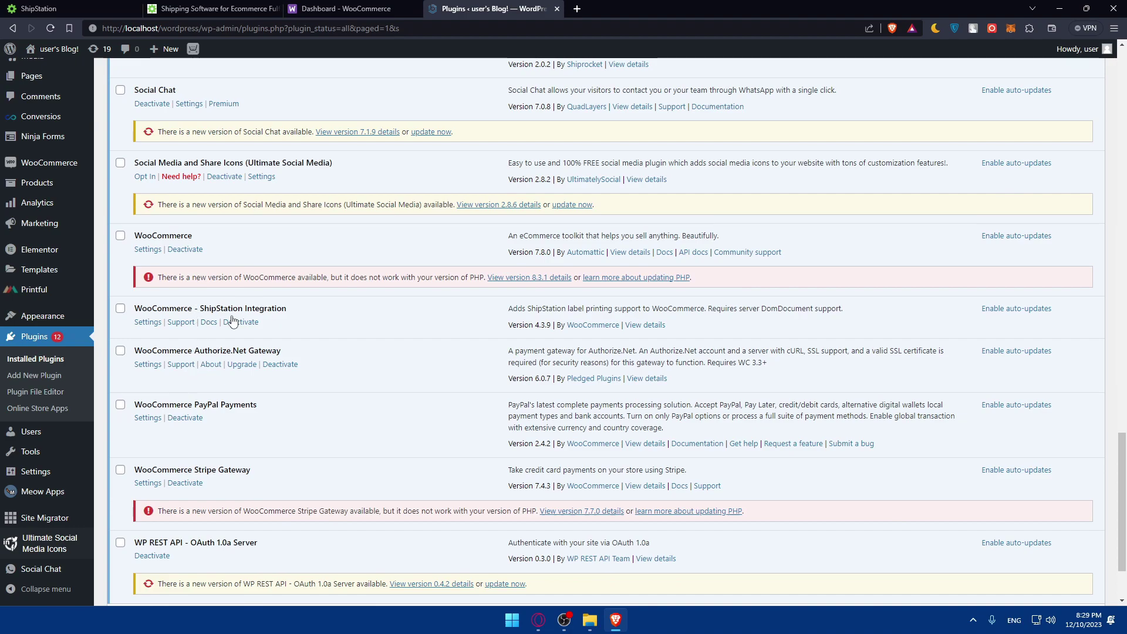
pyautogui.click(148, 324)
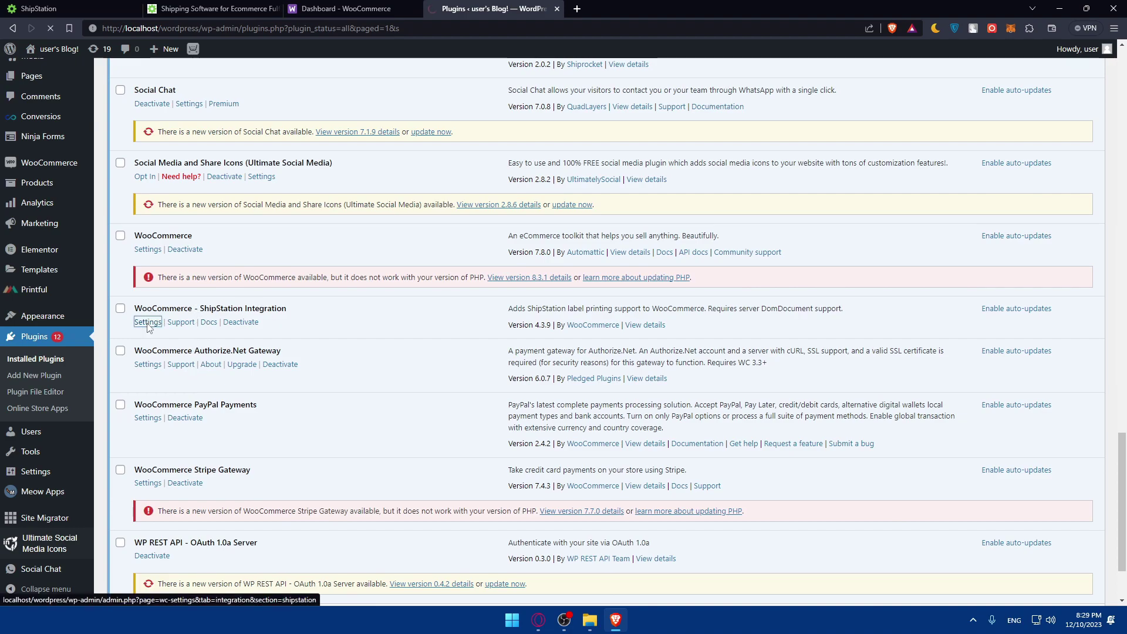
# Select the entire Authentication Key in the ShipStation integration settings.
pyautogui.scroll(-5, 269, 337)
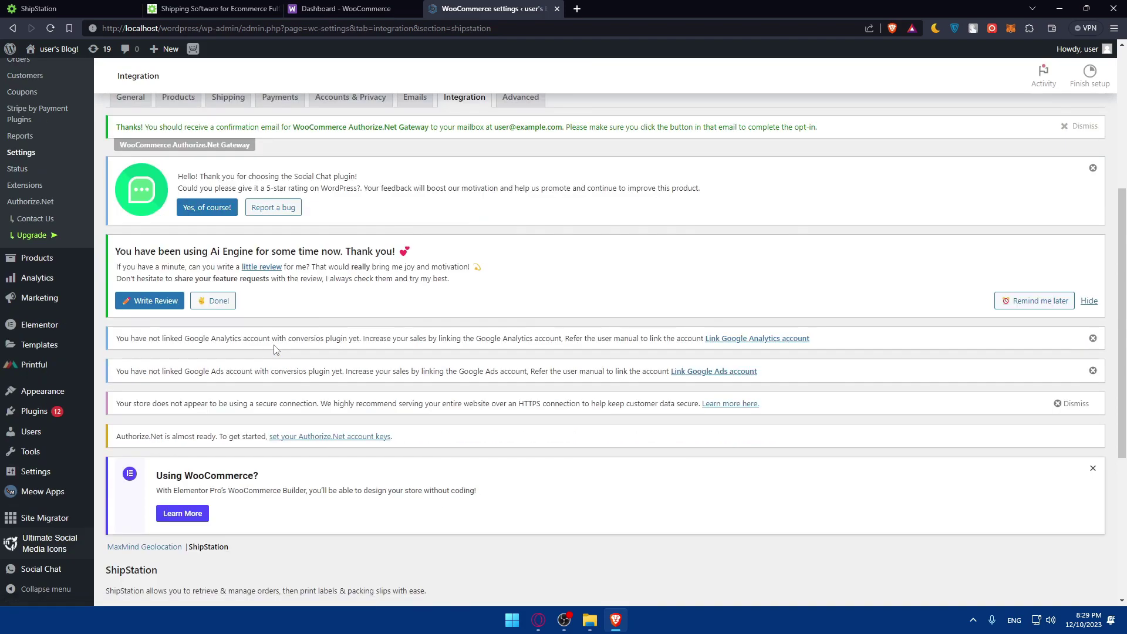
pyautogui.scroll(-4, 274, 348)
pyautogui.scroll(2, 271, 343)
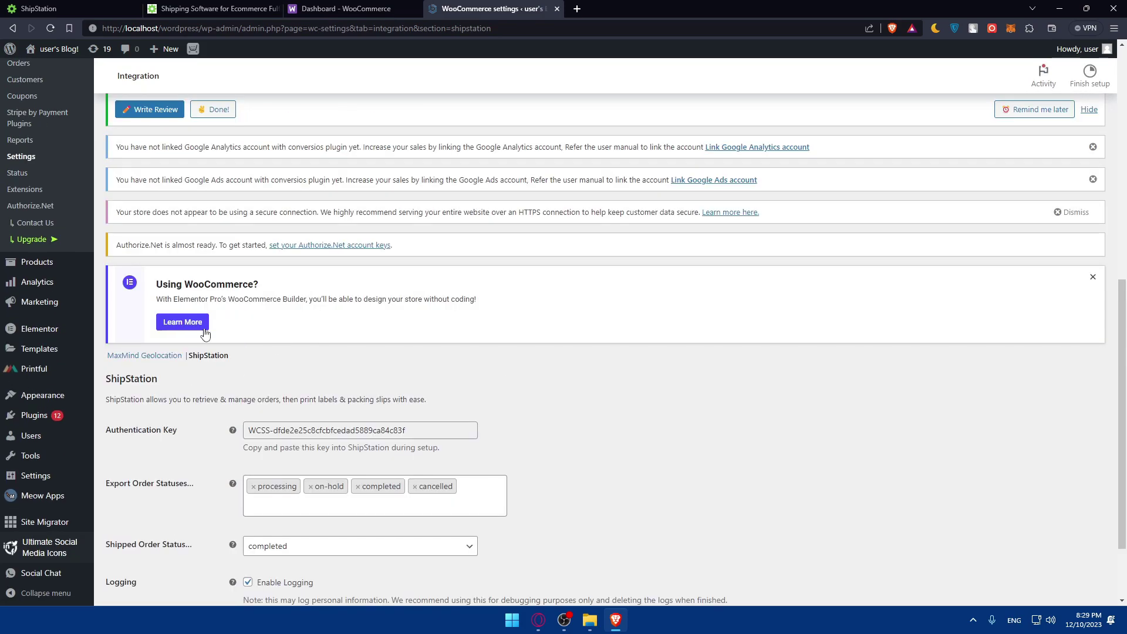
pyautogui.scroll(-2, 183, 298)
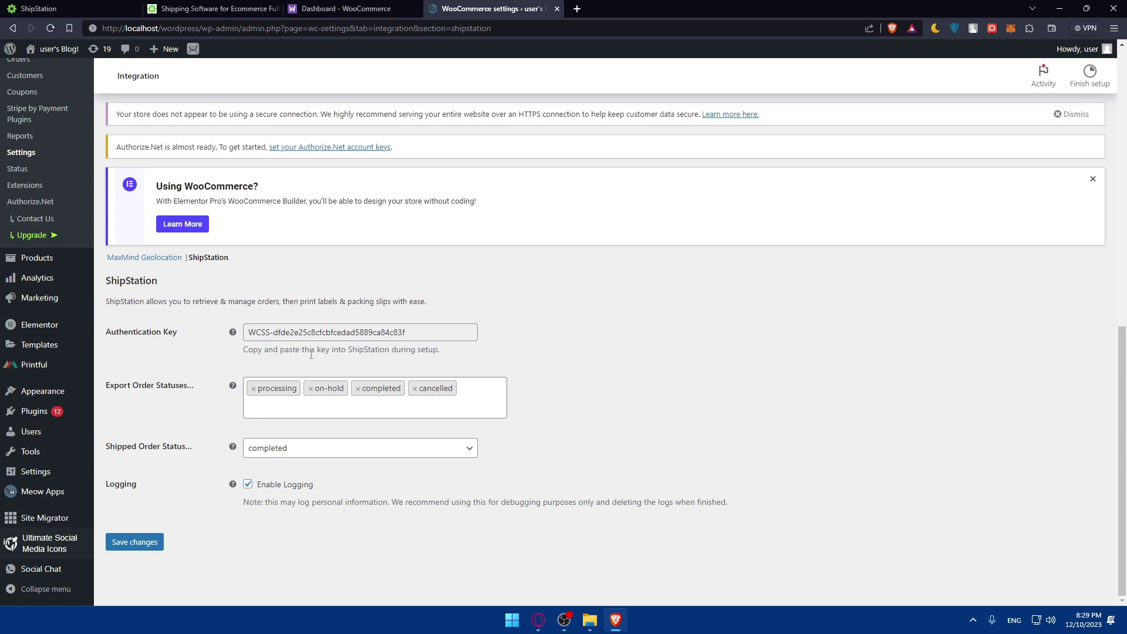
pyautogui.moveTo(403, 332); pyautogui.dragTo(207, 335)
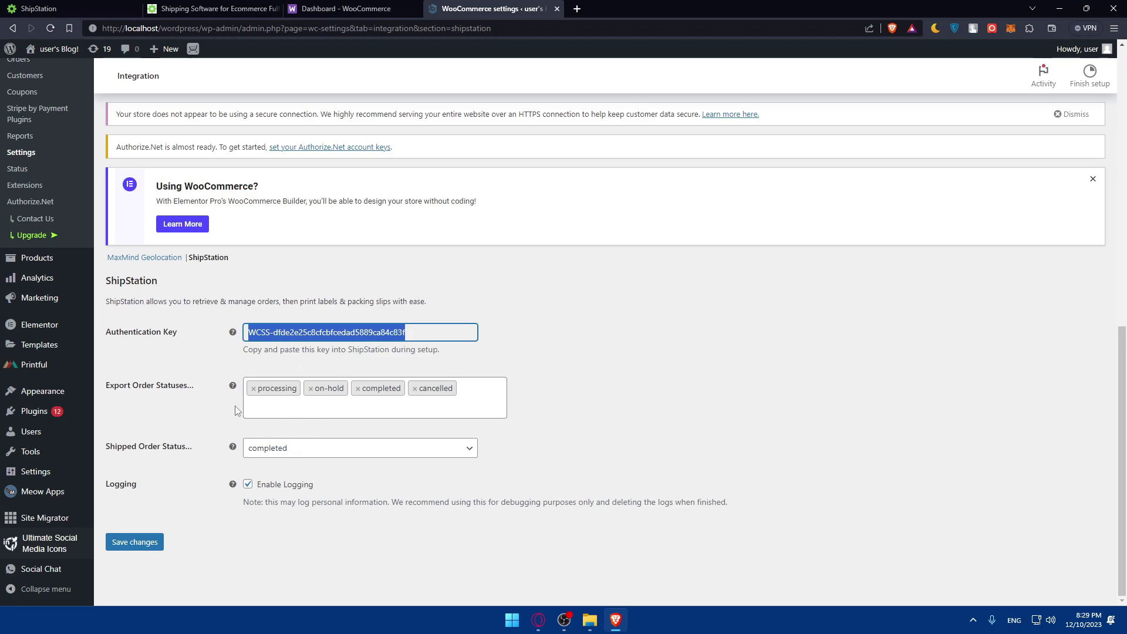
pyautogui.scroll(3, 238, 368)
pyautogui.scroll(-3, 239, 368)
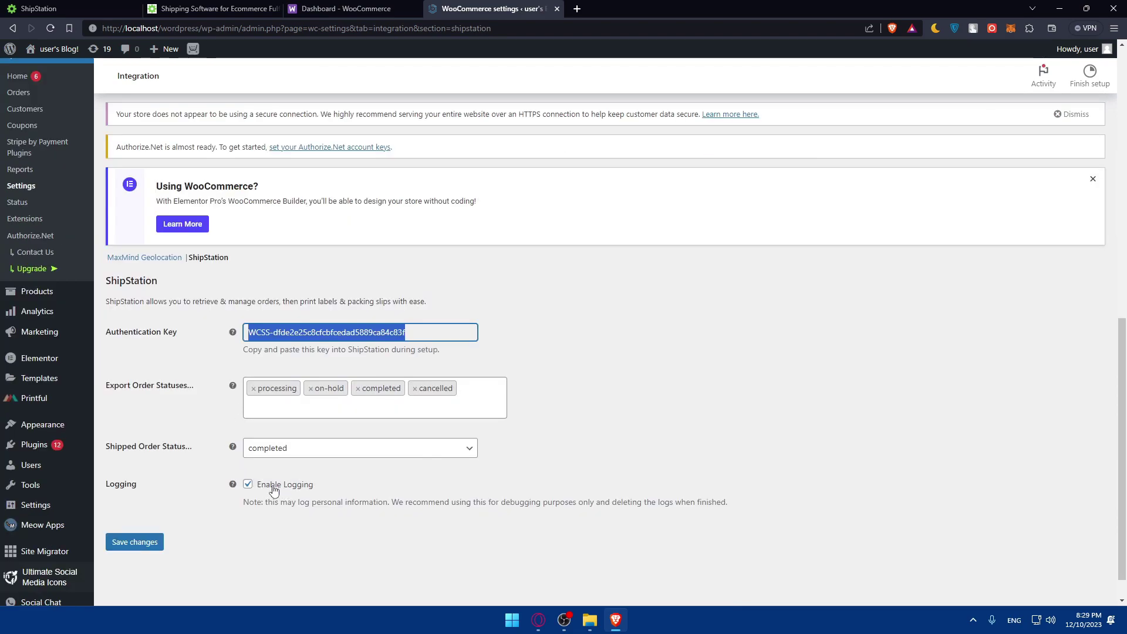
# Switch to the MaxMind Geolocation integration section and scroll through it.
pyautogui.click(159, 258)
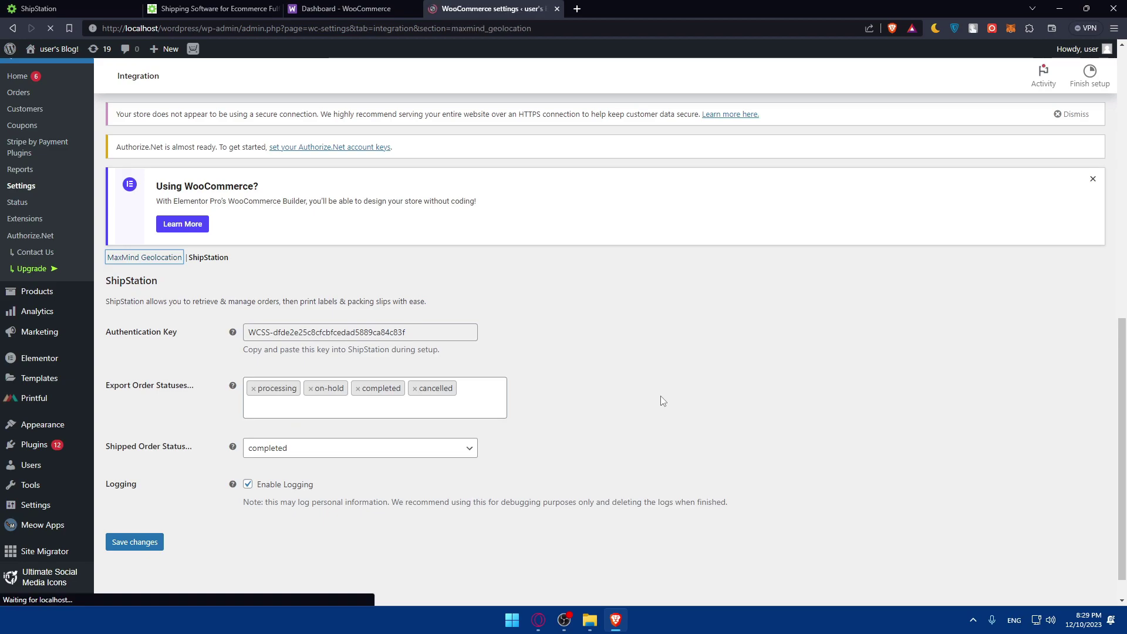
pyautogui.scroll(-10, 655, 405)
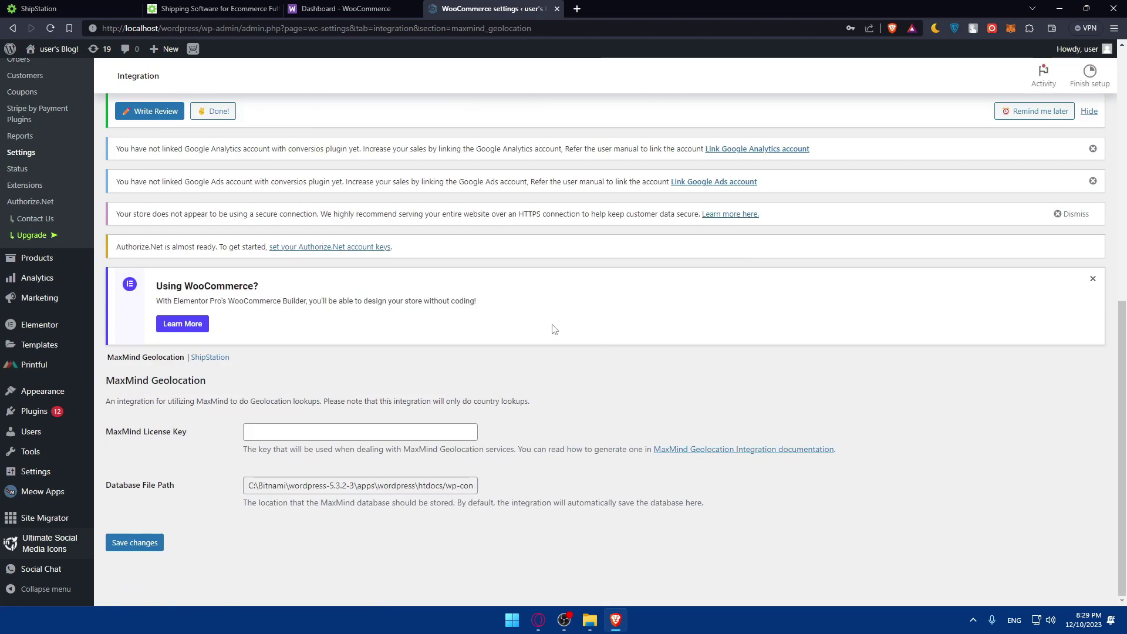
pyautogui.scroll(3, 333, 429)
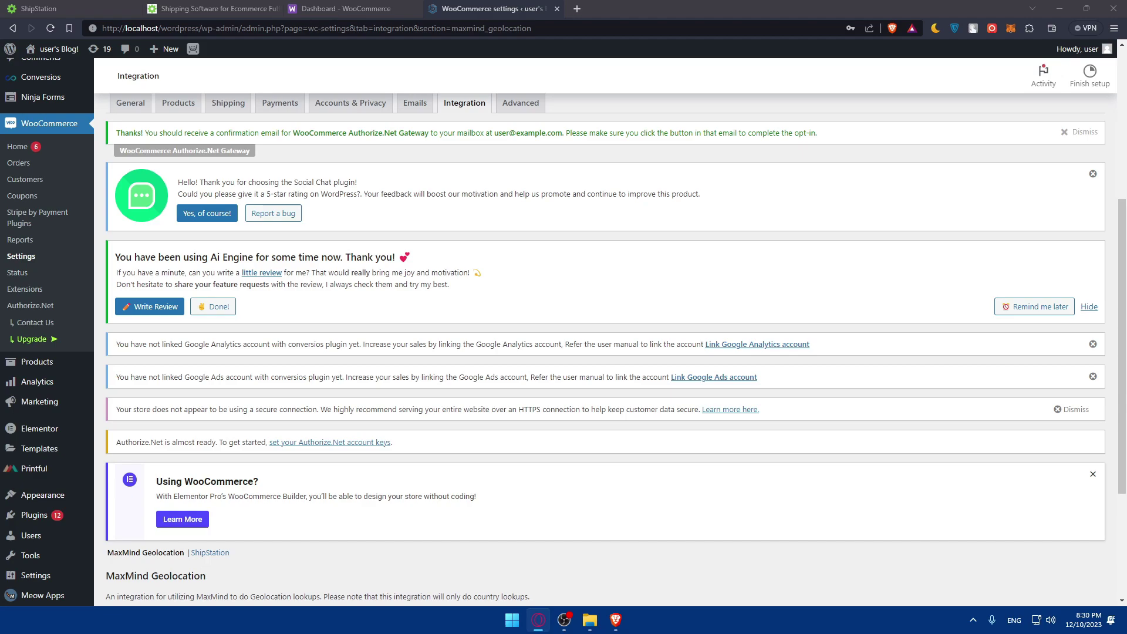
pyautogui.scroll(-4, 441, 467)
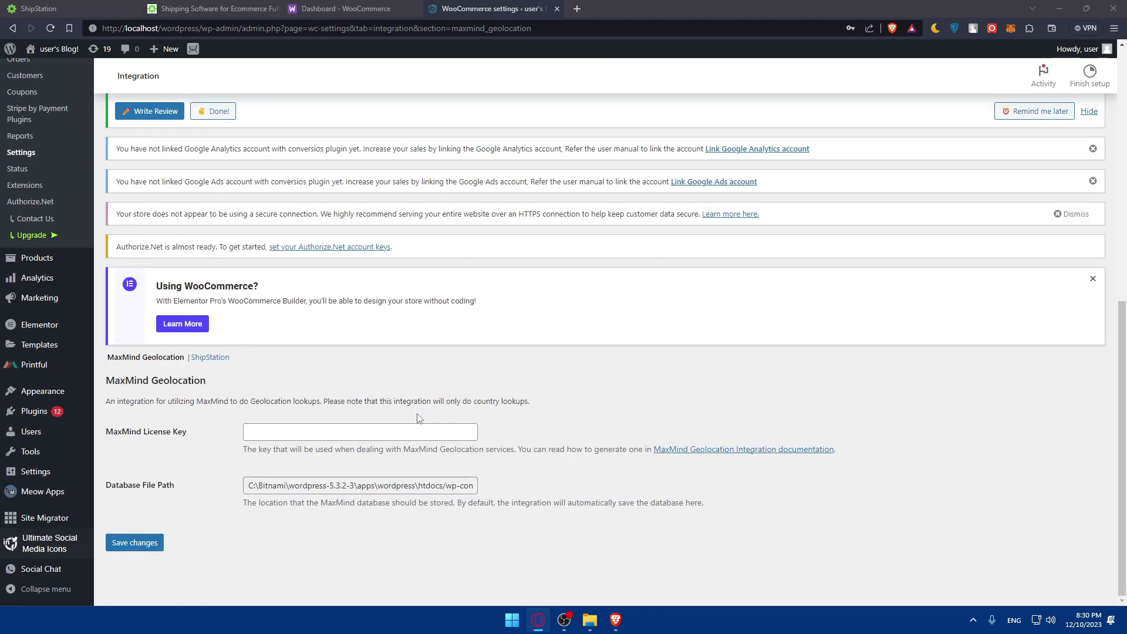
pyautogui.scroll(6, 352, 425)
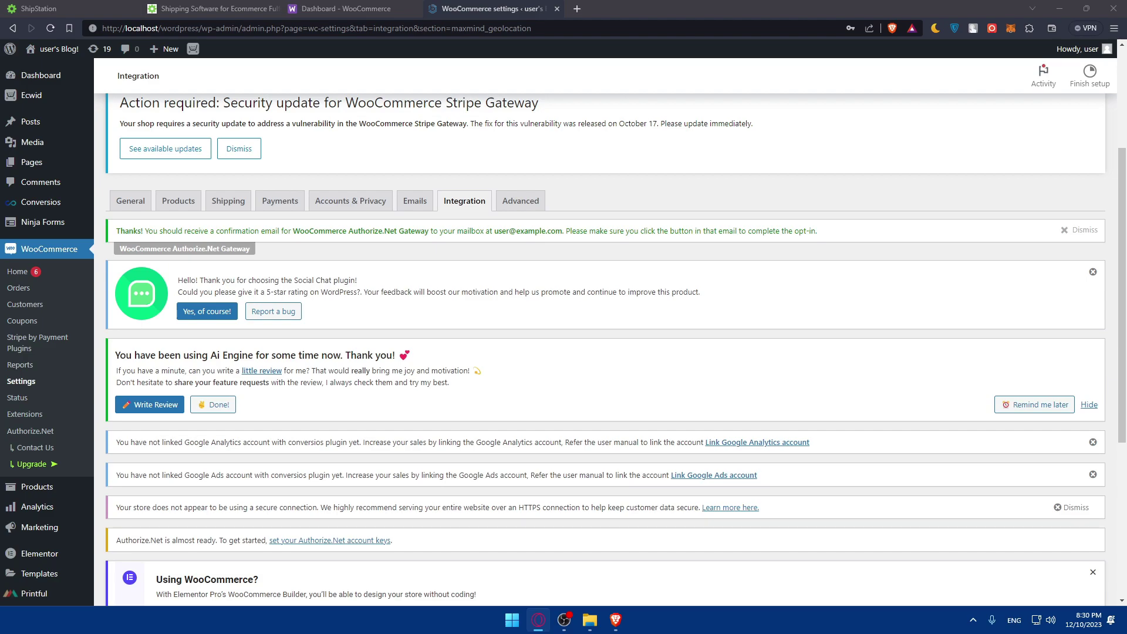
pyautogui.scroll(-3, 339, 401)
pyautogui.scroll(-1, 338, 401)
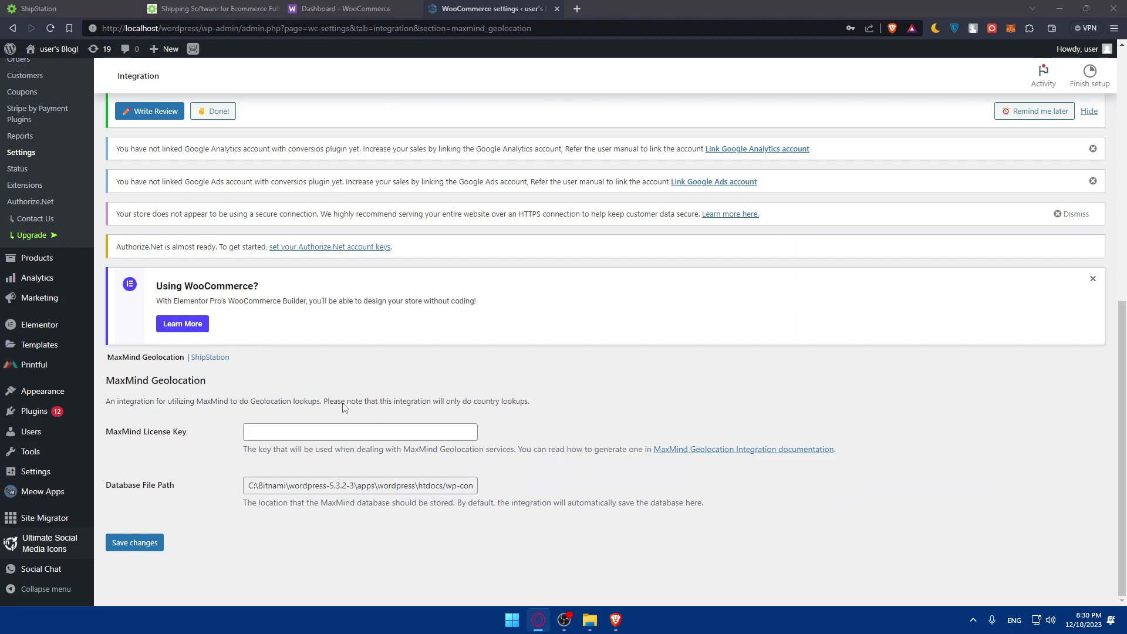
pyautogui.scroll(1, 338, 401)
pyautogui.scroll(2, 338, 400)
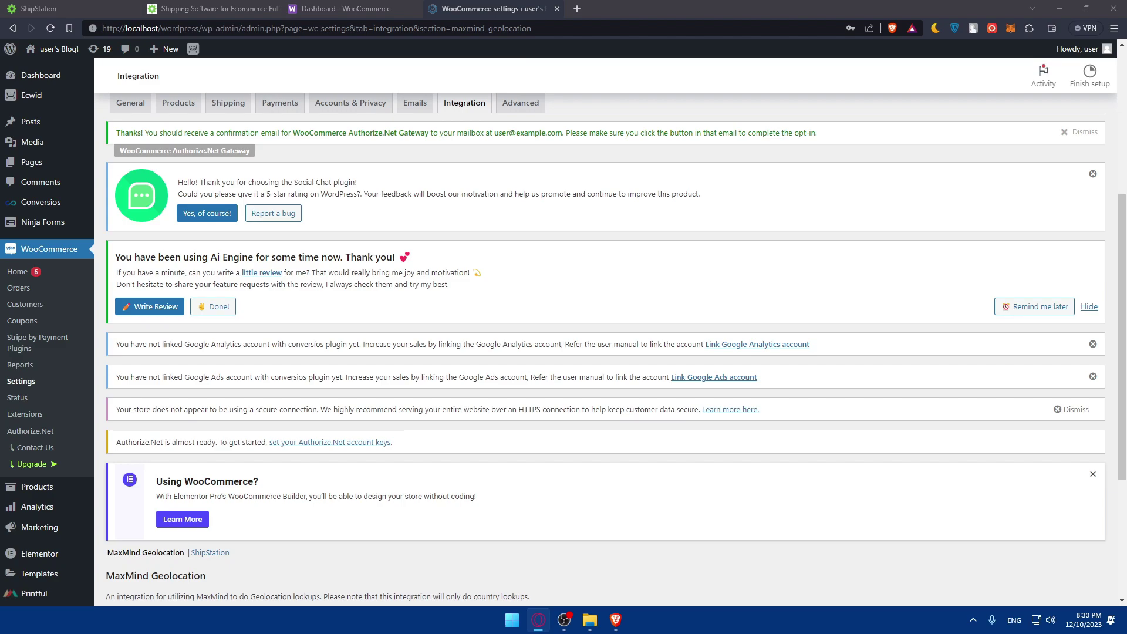
# Retry the ShipStation login, pass the stairs CAPTCHA, then close the rejected login tab.
pyautogui.click(216, 9)
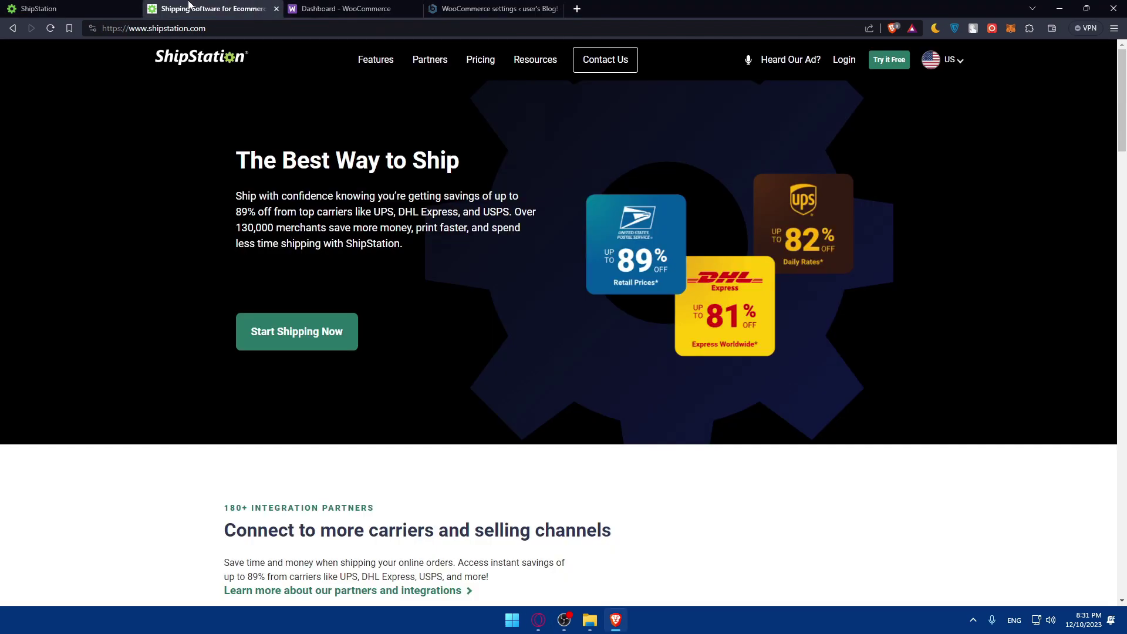
pyautogui.click(111, 9)
pyautogui.click(634, 274)
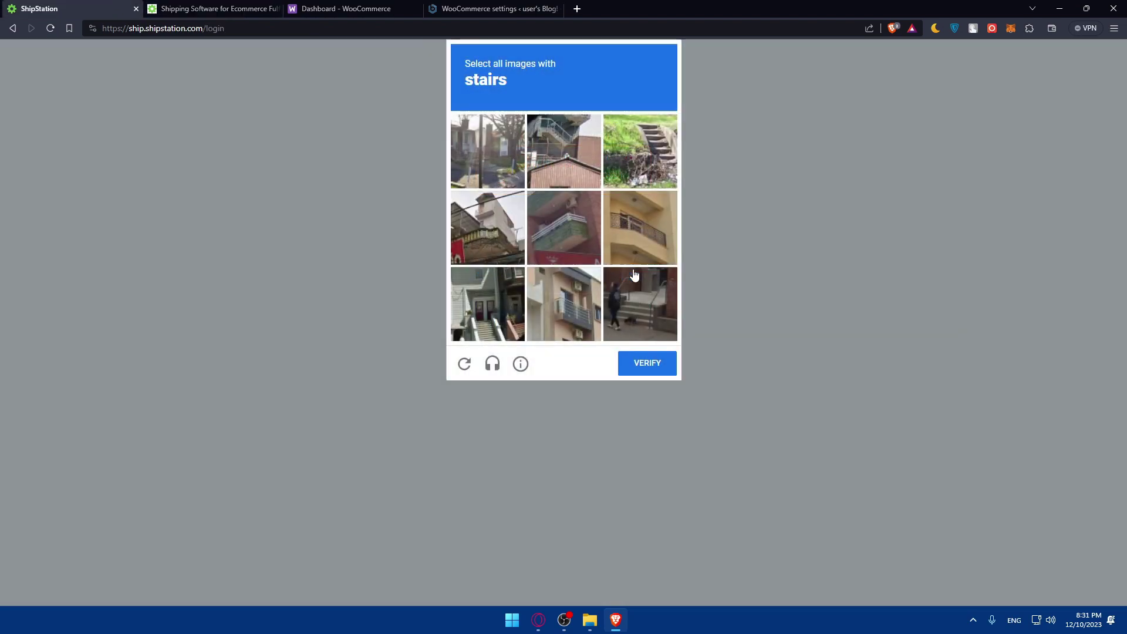
pyautogui.click(649, 152)
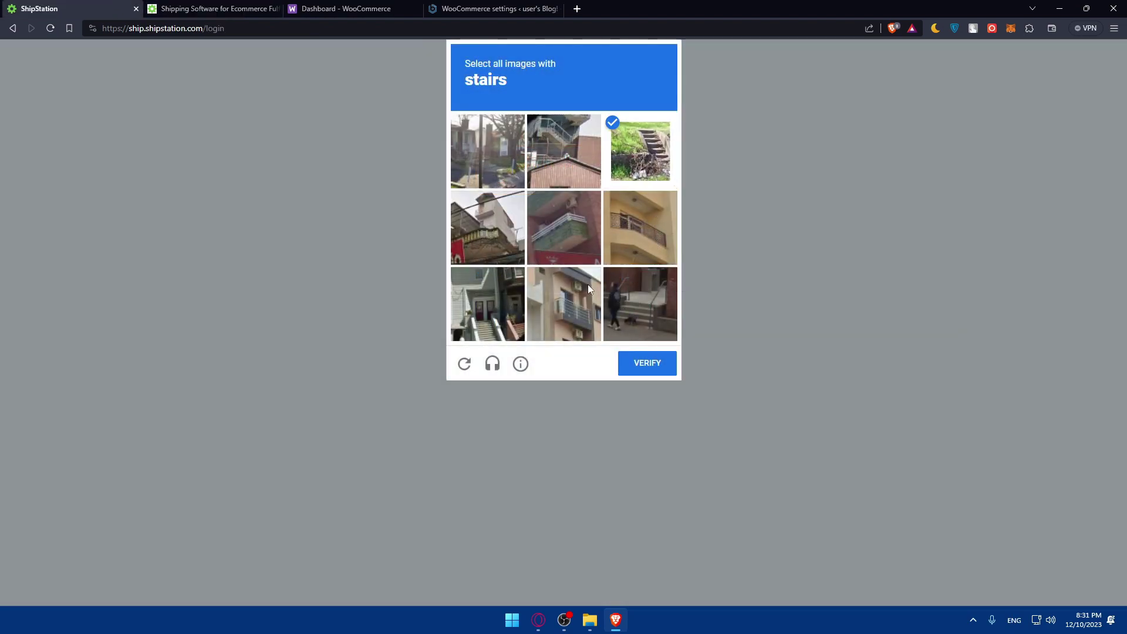
pyautogui.click(622, 293)
pyautogui.click(508, 322)
pyautogui.click(663, 370)
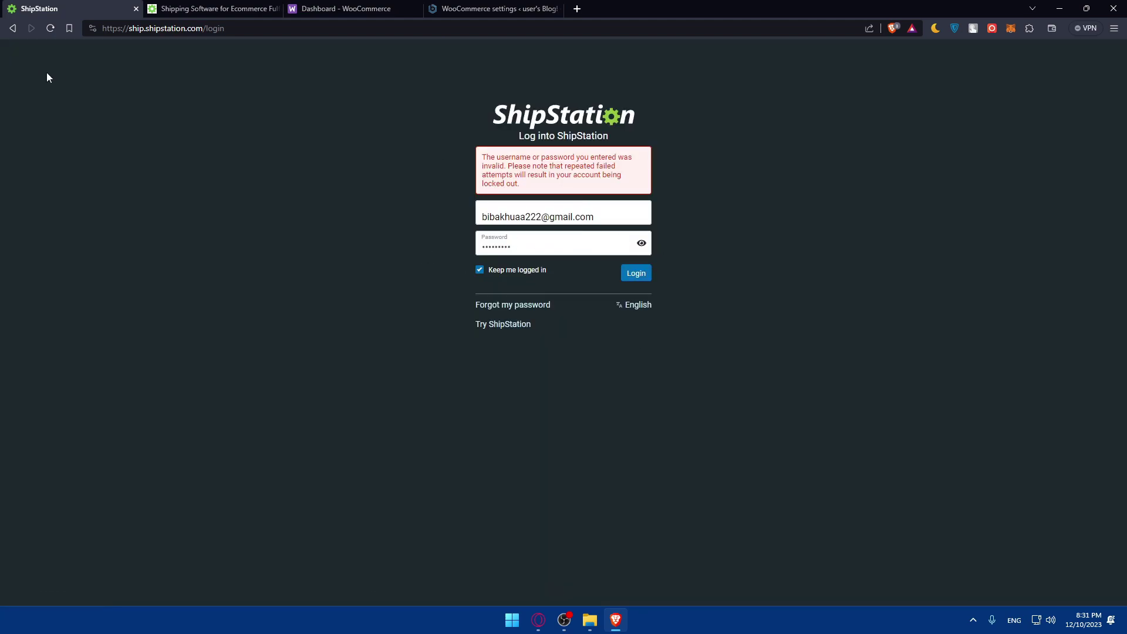
pyautogui.click(135, 8)
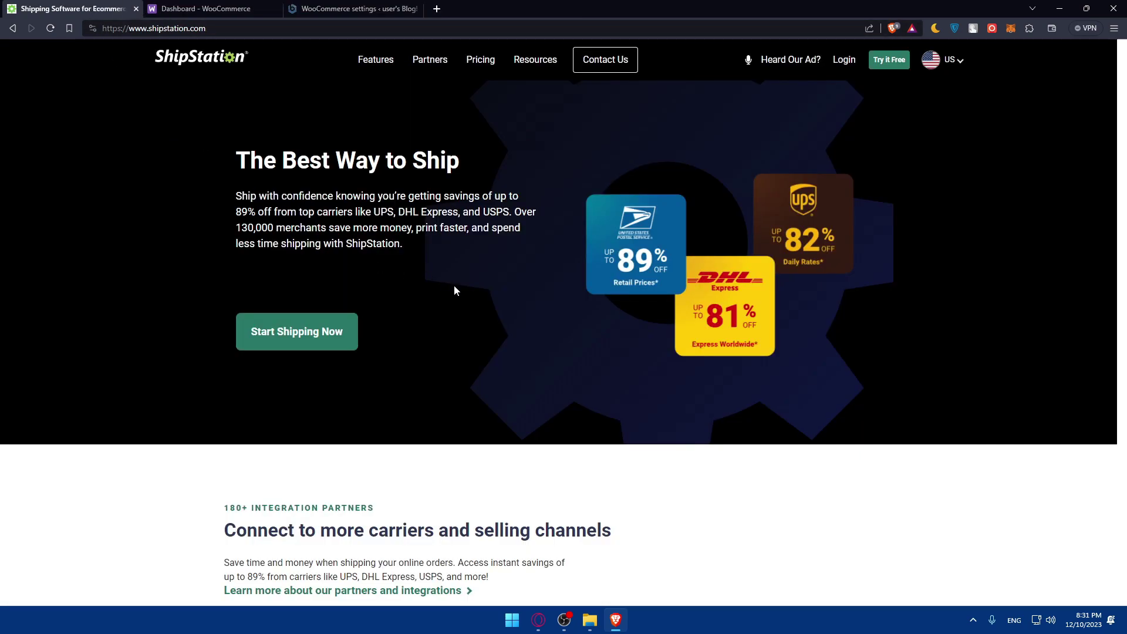
# Search ShipStation's partners and integrations marketplace for 'woocommerce'.
pyautogui.scroll(-3, 620, 277)
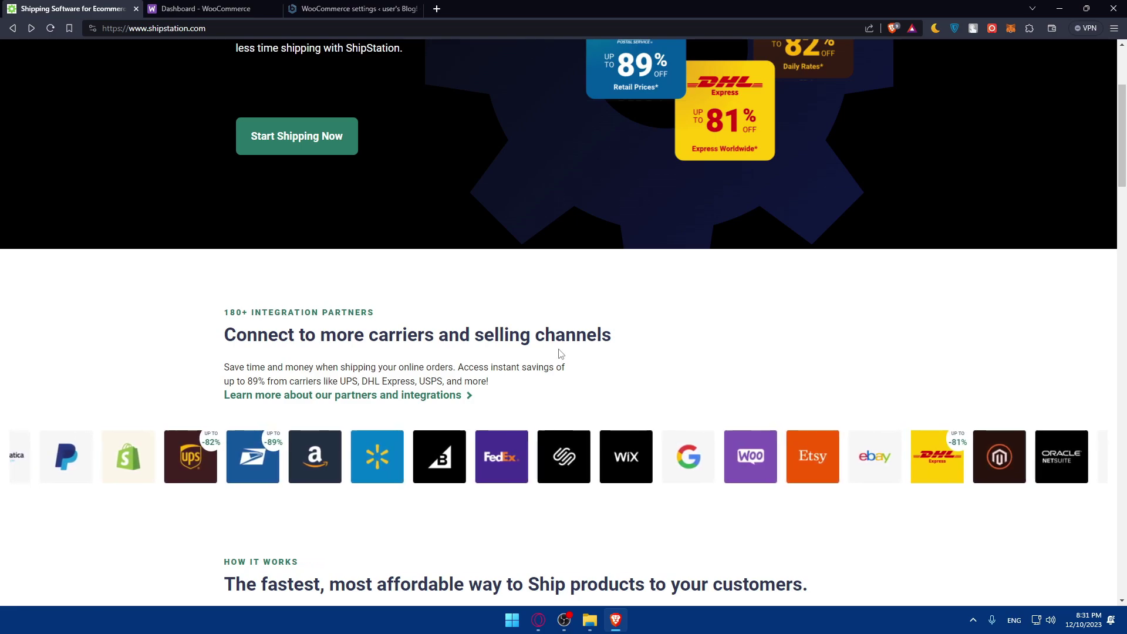
pyautogui.click(450, 395)
pyautogui.scroll(-2, 458, 300)
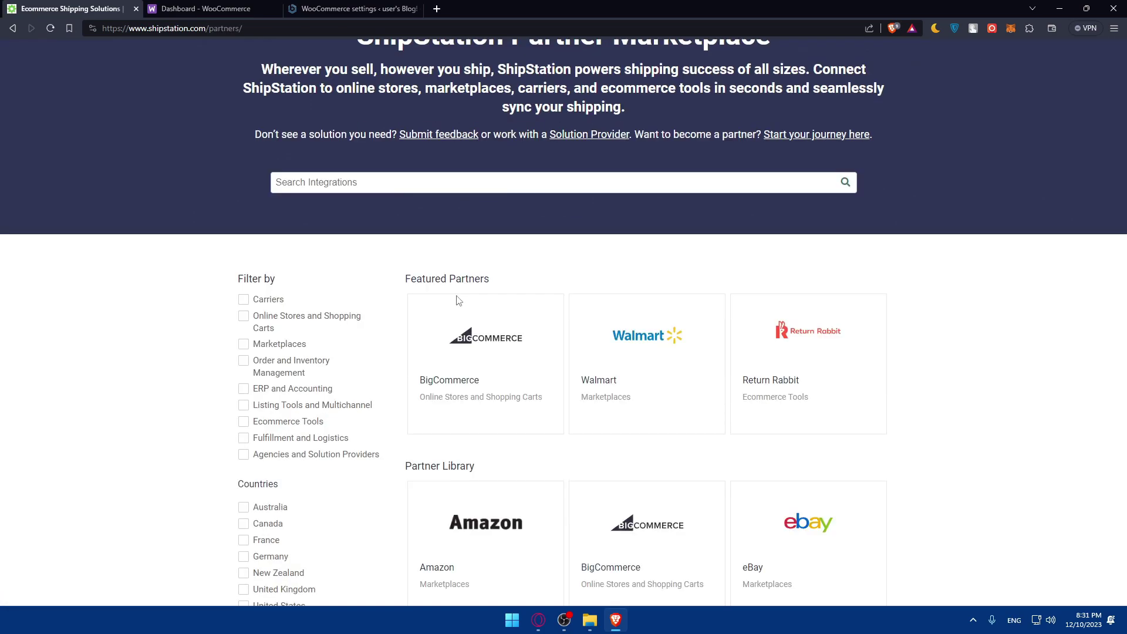
pyautogui.scroll(-2, 458, 300)
pyautogui.click(440, 88)
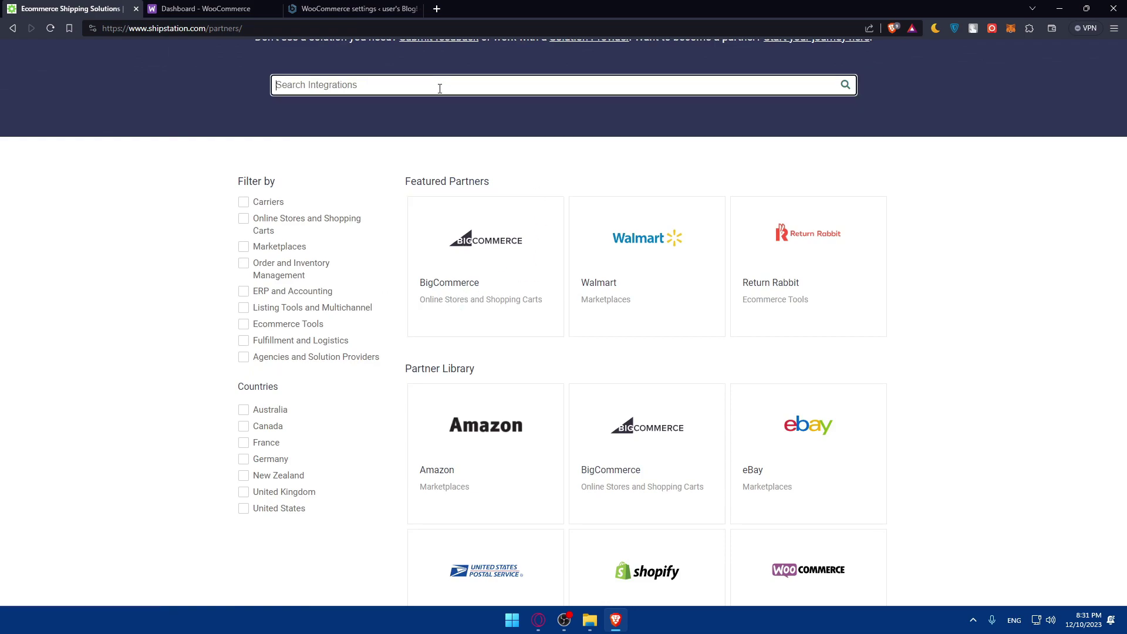
pyautogui.write('wooc')
pyautogui.write('ommerce')
pyautogui.press('Return')
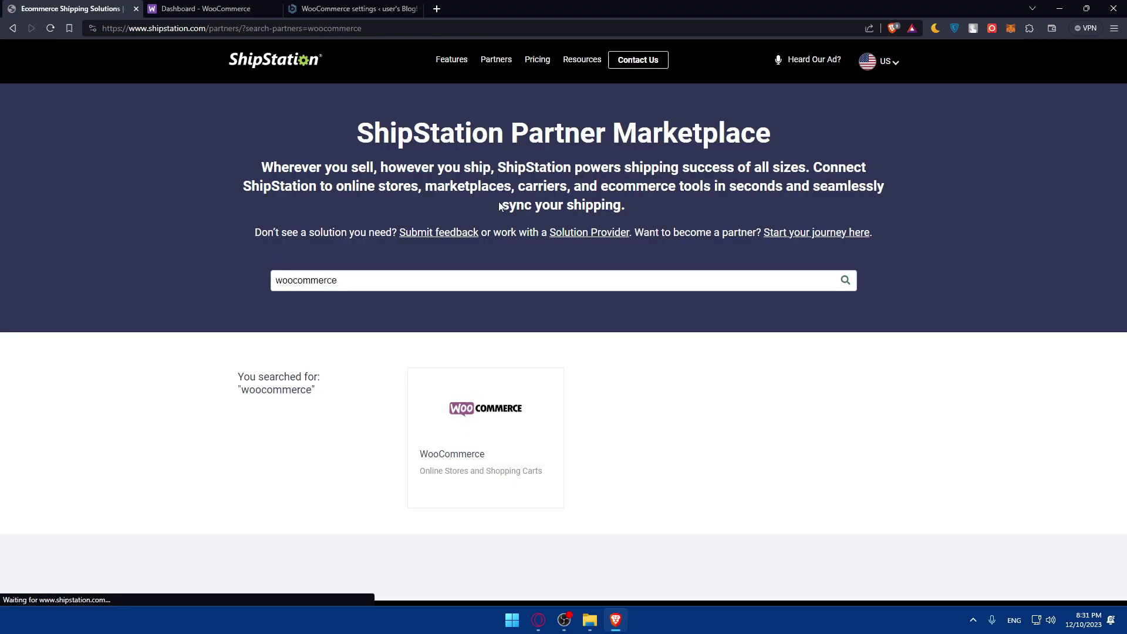
# Read the WooCommerce integration page and highlight the sentence about the WordPress plugin.
pyautogui.scroll(-2, 500, 206)
pyautogui.click(478, 312)
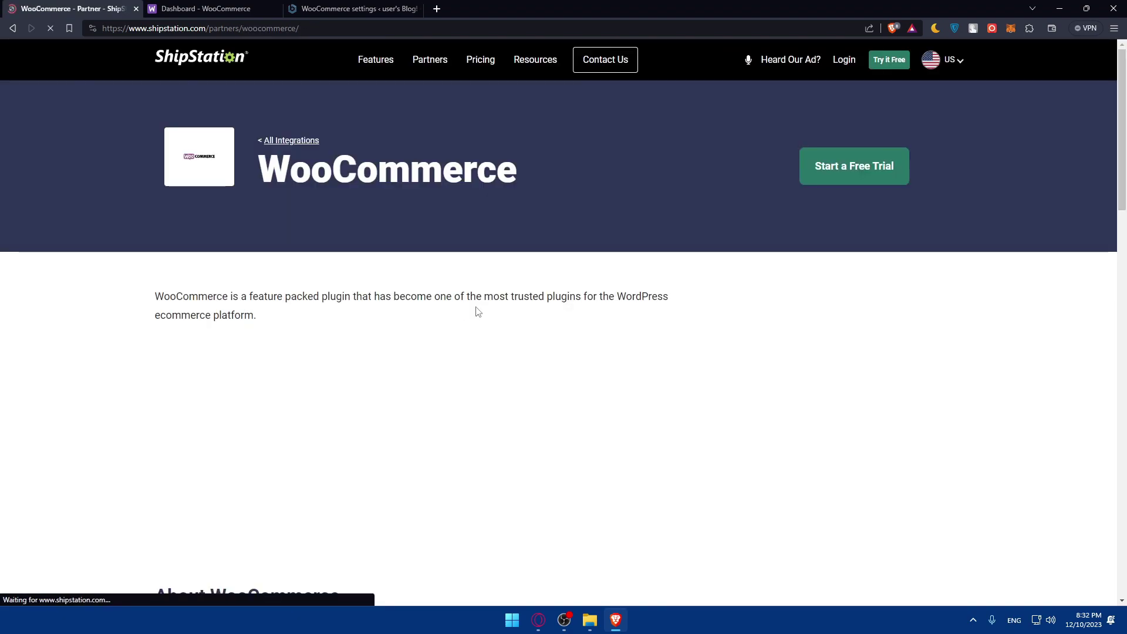
pyautogui.scroll(-2, 477, 312)
pyautogui.scroll(-3, 472, 309)
pyautogui.scroll(-2, 239, 296)
pyautogui.scroll(-3, 223, 252)
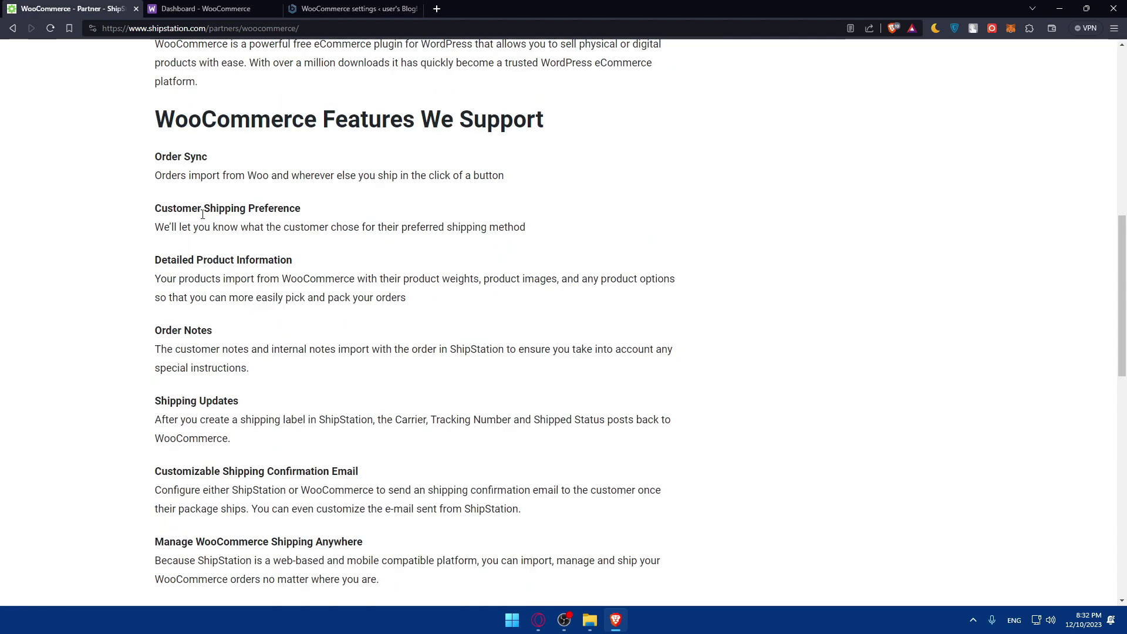
pyautogui.scroll(-4, 204, 217)
pyautogui.scroll(-2, 204, 216)
pyautogui.scroll(5, 254, 150)
pyautogui.scroll(2, 284, 216)
pyautogui.scroll(2, 144, 205)
pyautogui.scroll(3, 176, 223)
pyautogui.scroll(2, 213, 241)
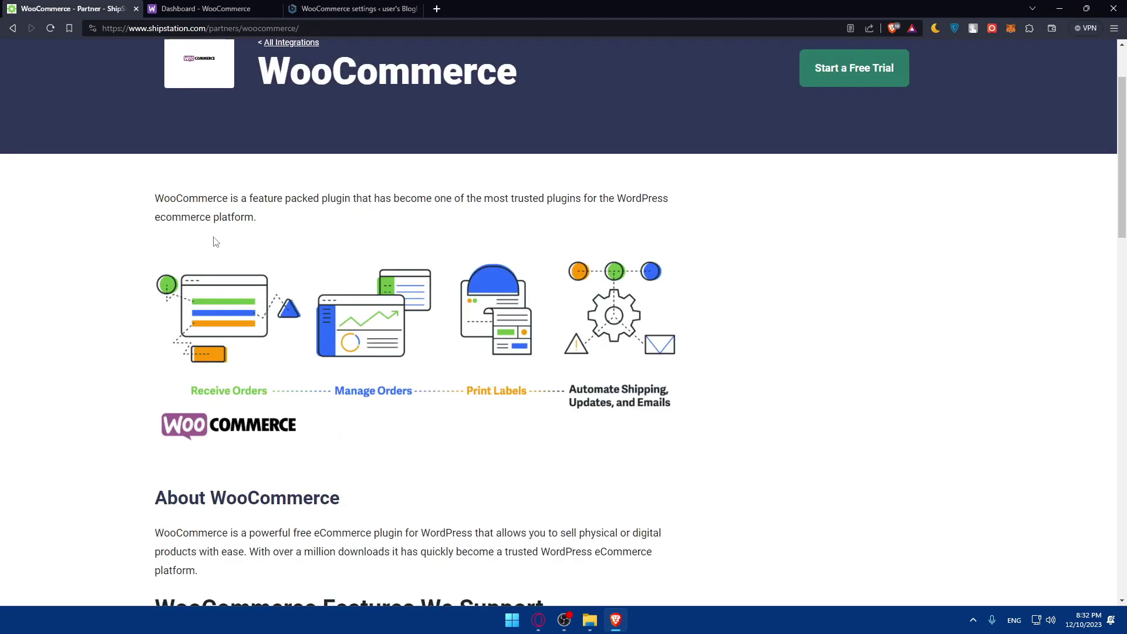
pyautogui.scroll(-7, 214, 241)
pyautogui.scroll(-6, 213, 241)
pyautogui.scroll(-4, 215, 237)
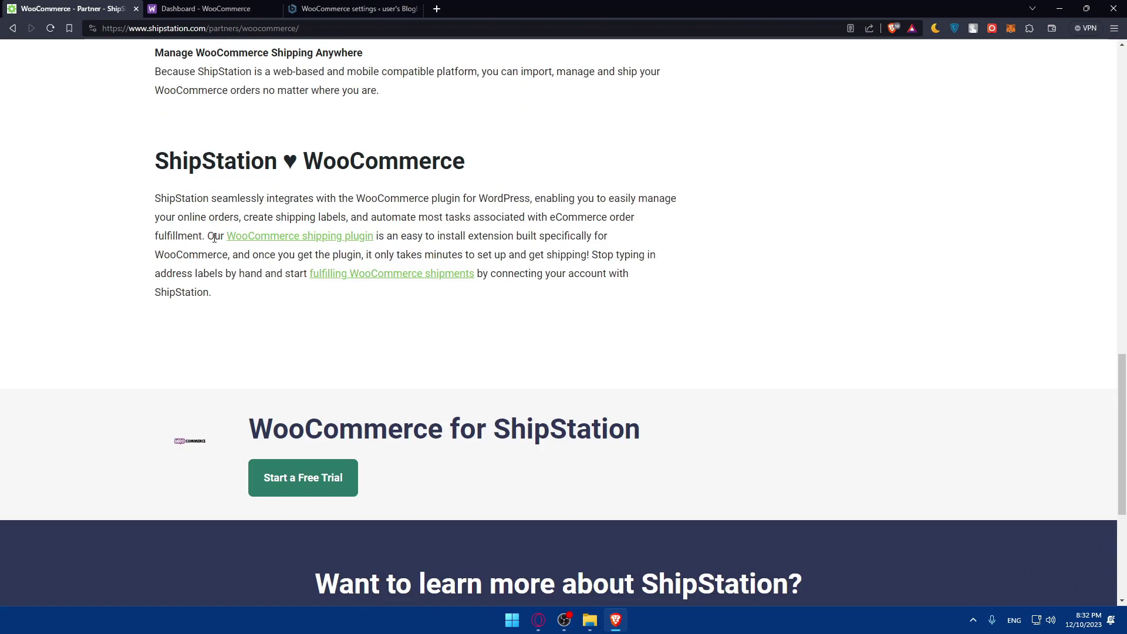
pyautogui.moveTo(146, 202); pyautogui.dragTo(531, 200)
# Clear the highlighted sentence and return to the WooCommerce Integration settings.
pyautogui.click(328, 9)
pyautogui.click(81, 7)
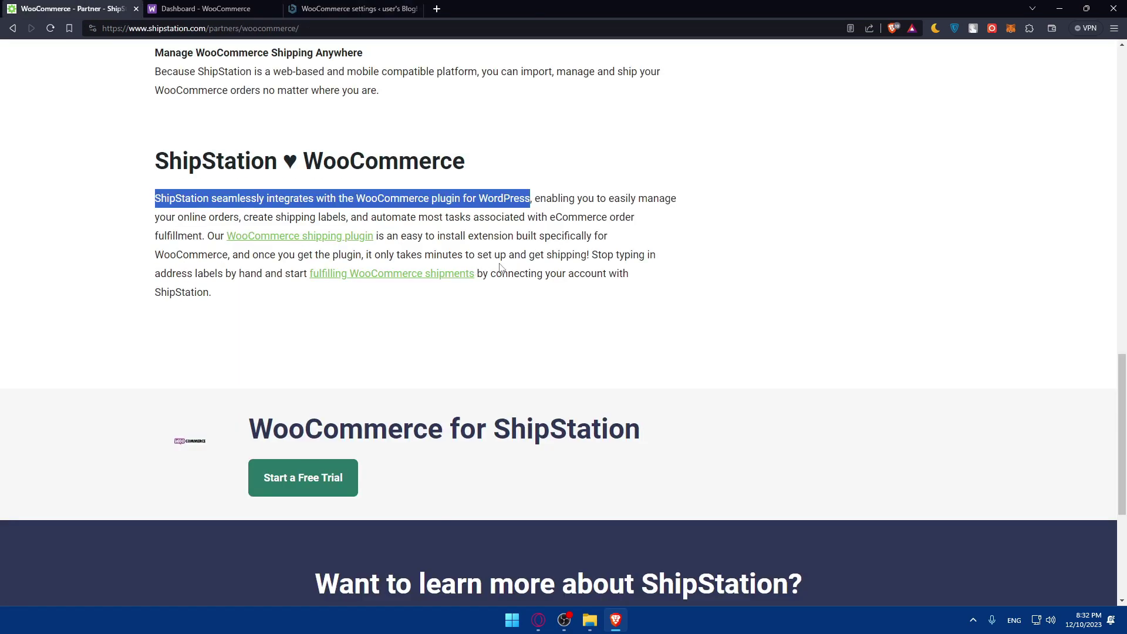
pyautogui.click(501, 265)
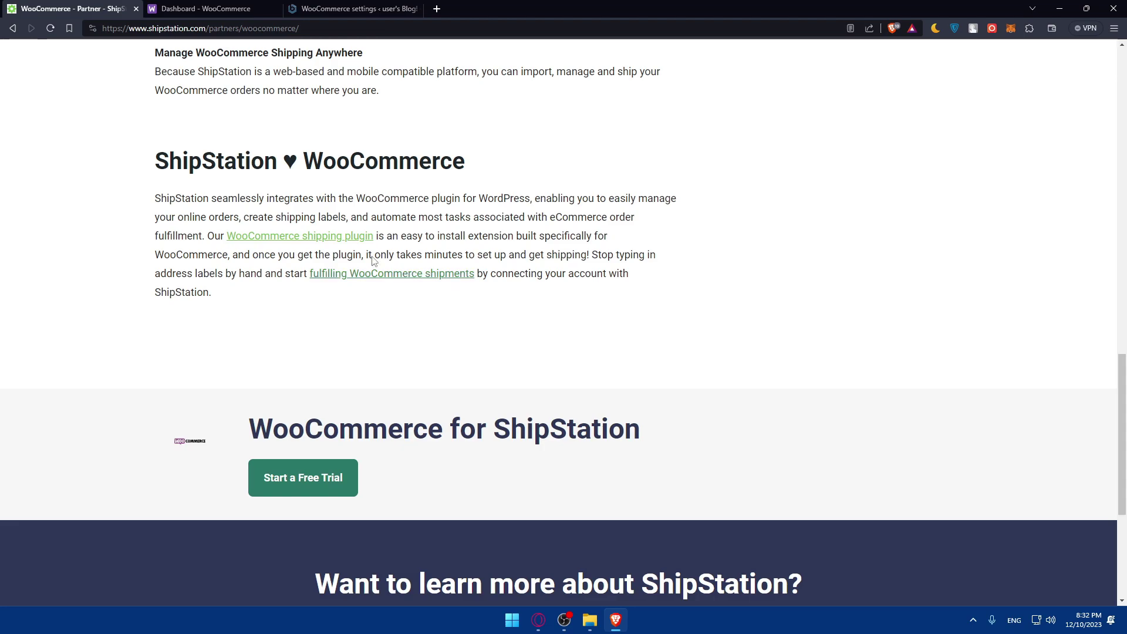
pyautogui.click(300, 5)
# Check the ShipStation Auth Key notice on Installed Plugins, then close the browser.
pyautogui.scroll(-4, 66, 401)
pyautogui.scroll(6, 66, 401)
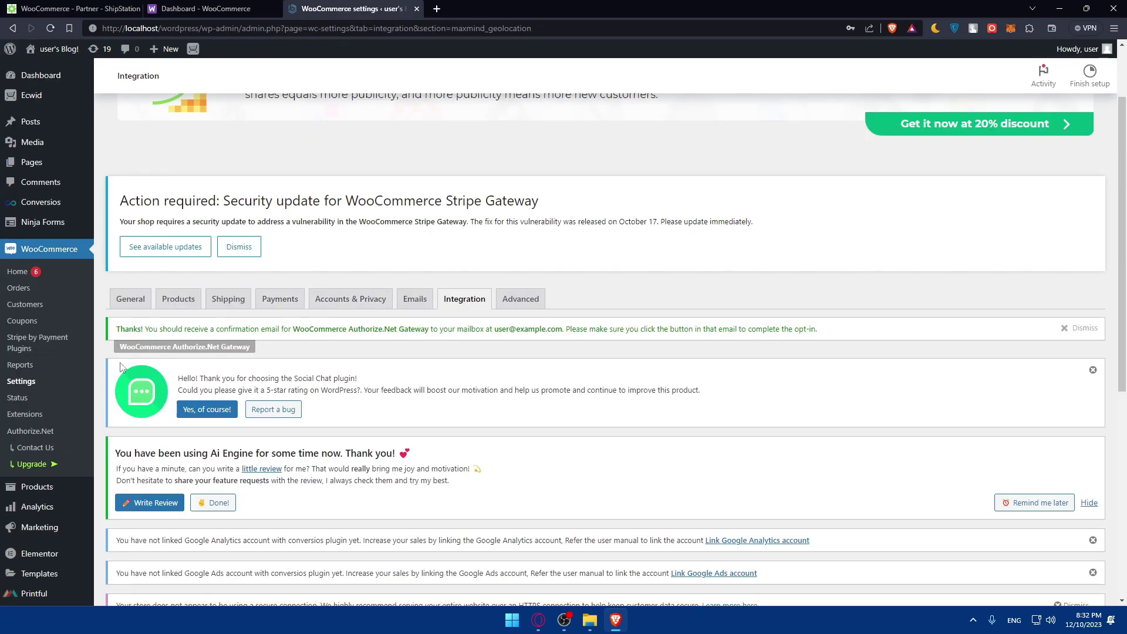
pyautogui.scroll(-2, 66, 401)
pyautogui.moveTo(33, 444)
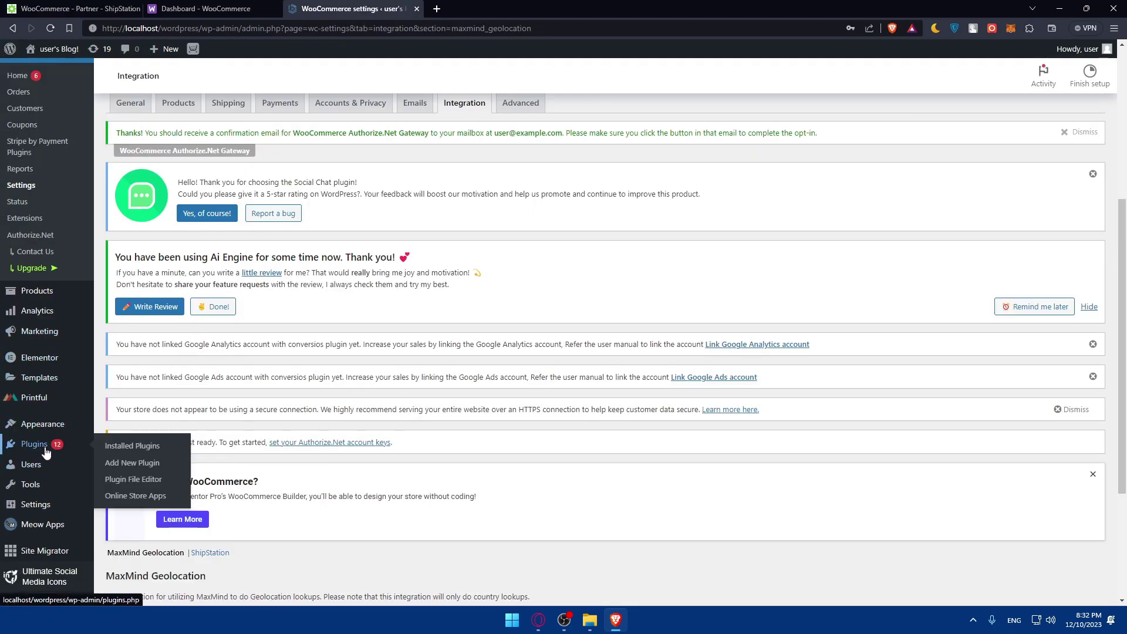
pyautogui.click(122, 446)
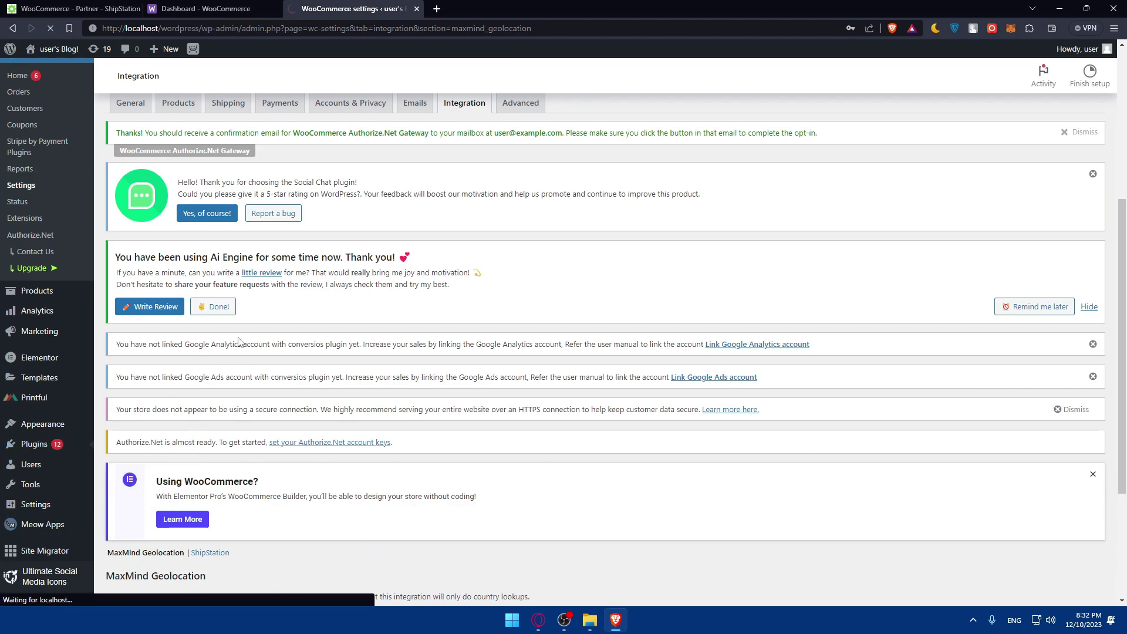
pyautogui.scroll(-2, 240, 343)
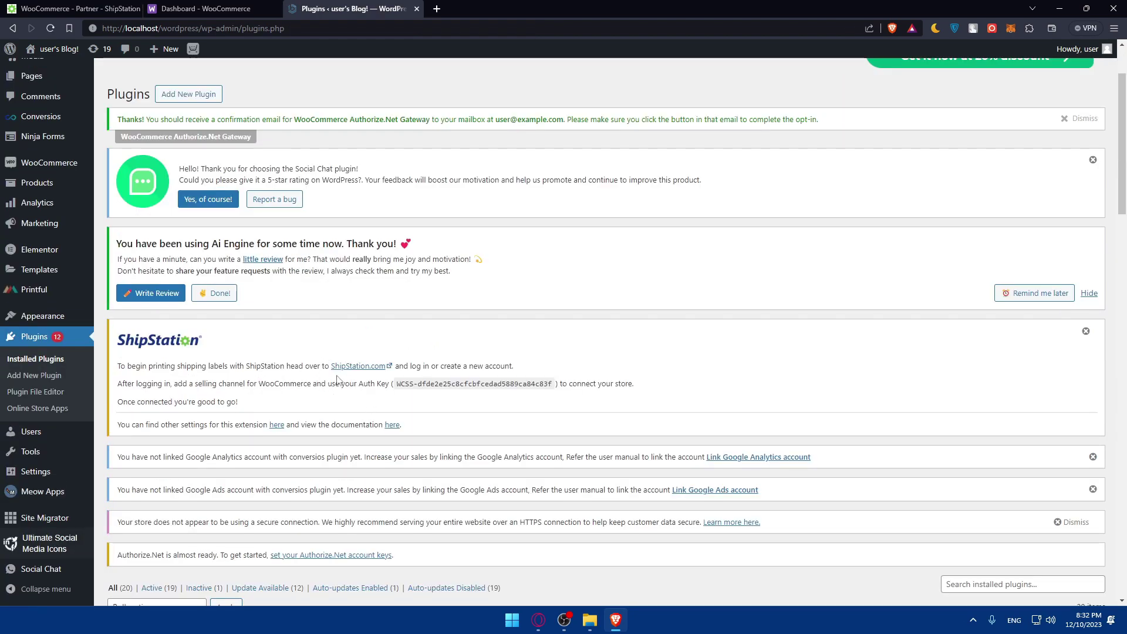
pyautogui.scroll(-8, 326, 370)
pyautogui.scroll(-5, 317, 349)
pyautogui.scroll(15, 317, 349)
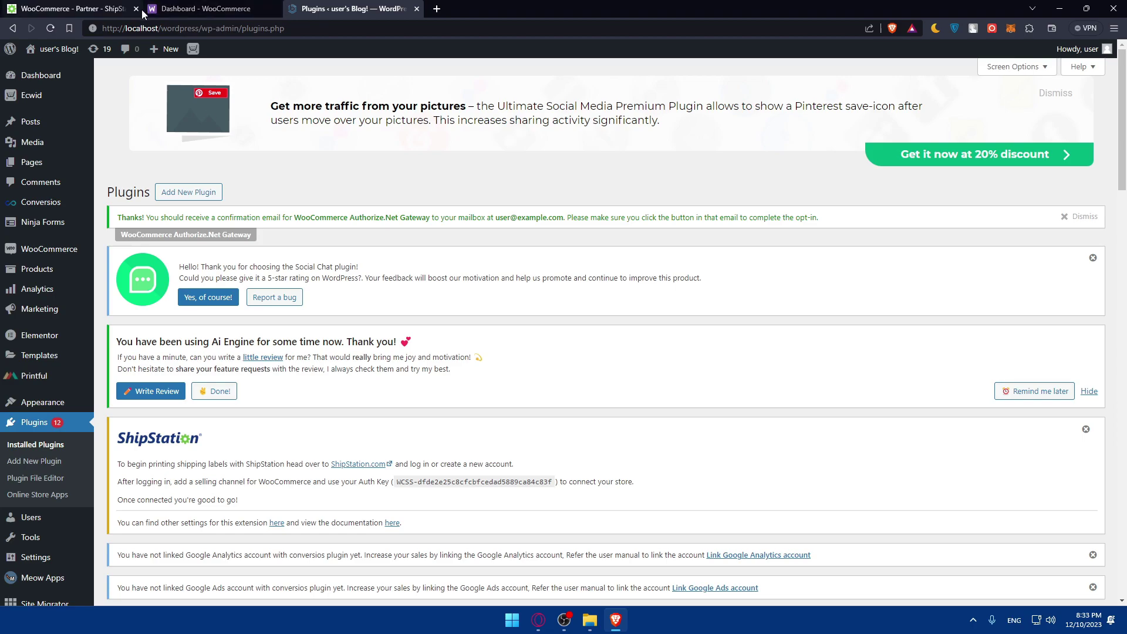
pyautogui.click(140, 9)
pyautogui.click(139, 9)
pyautogui.click(139, 8)
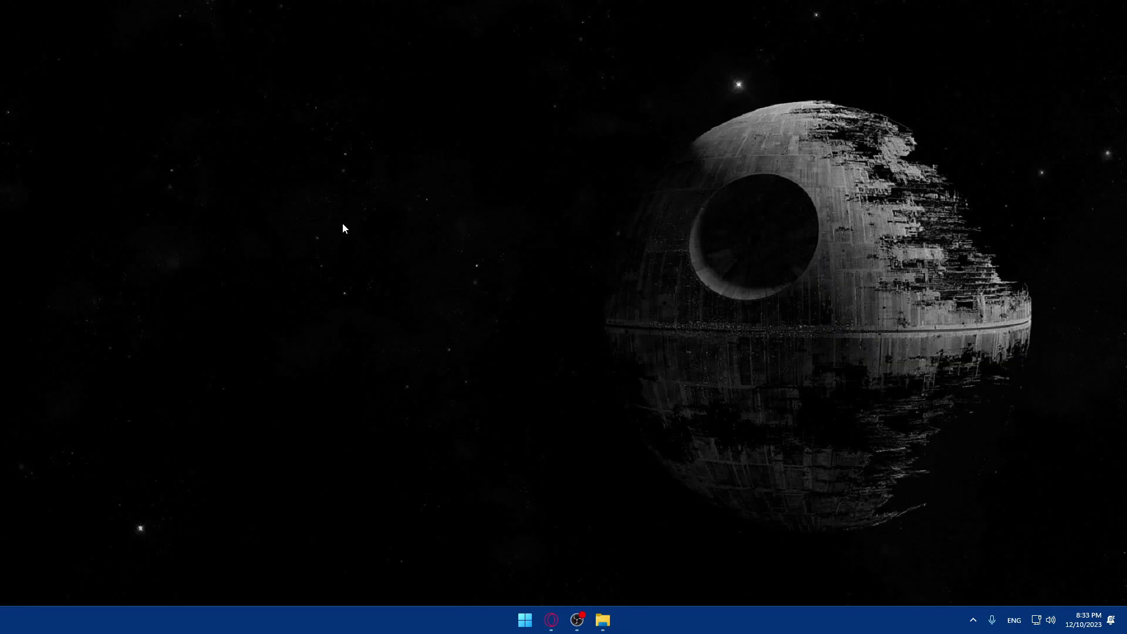